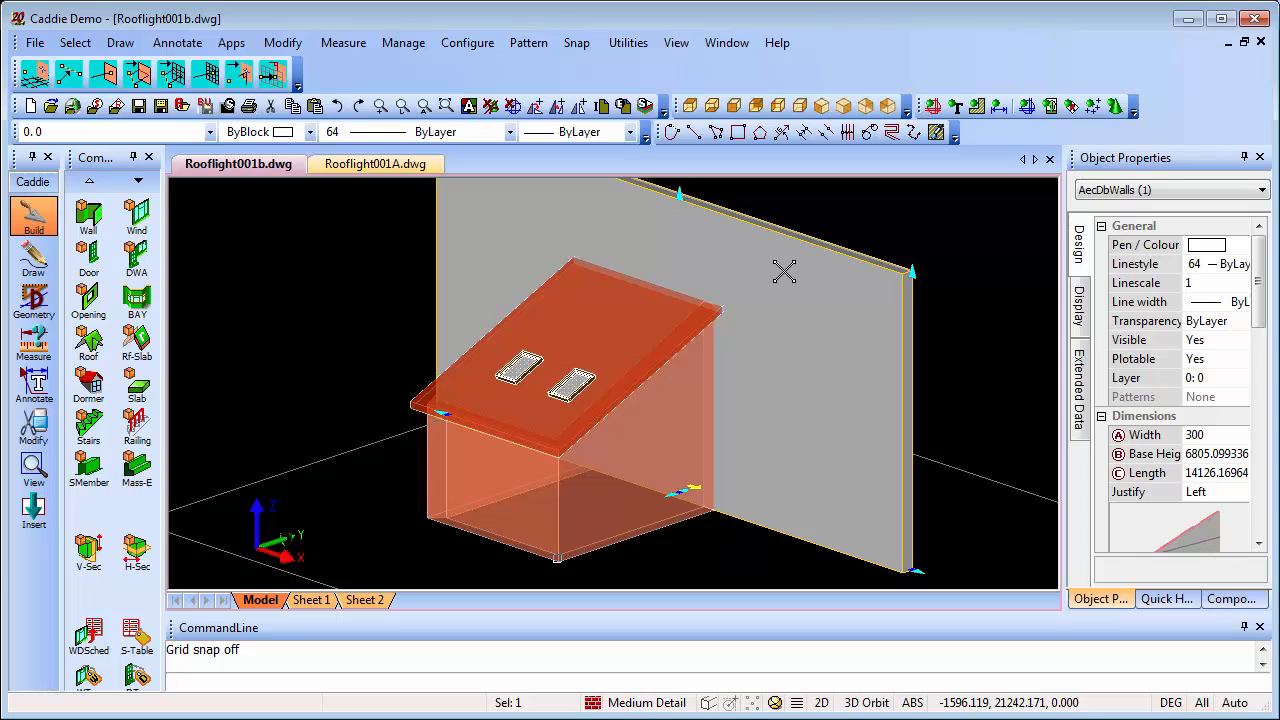
# Examine the extension side wall's properties and the roof slab's editing options, including hole and edge commands, in Rooflight001b
pyautogui.click(682, 398)
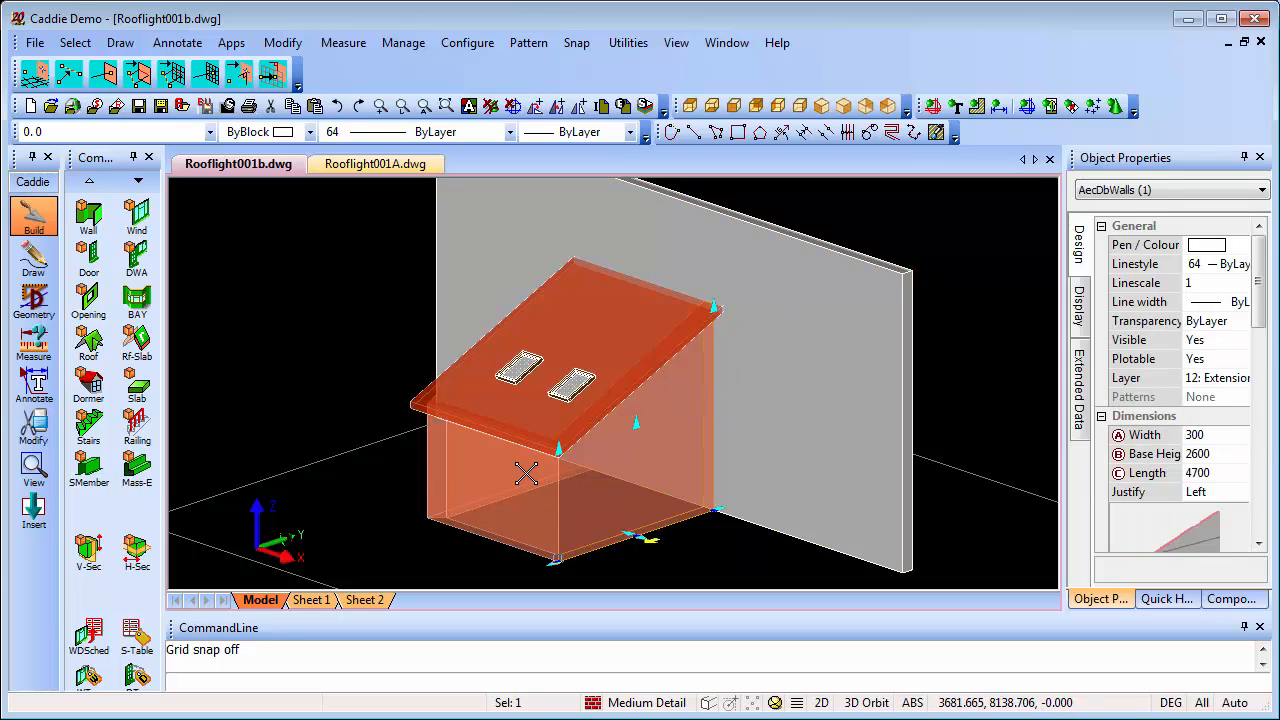
pyautogui.press('Escape')
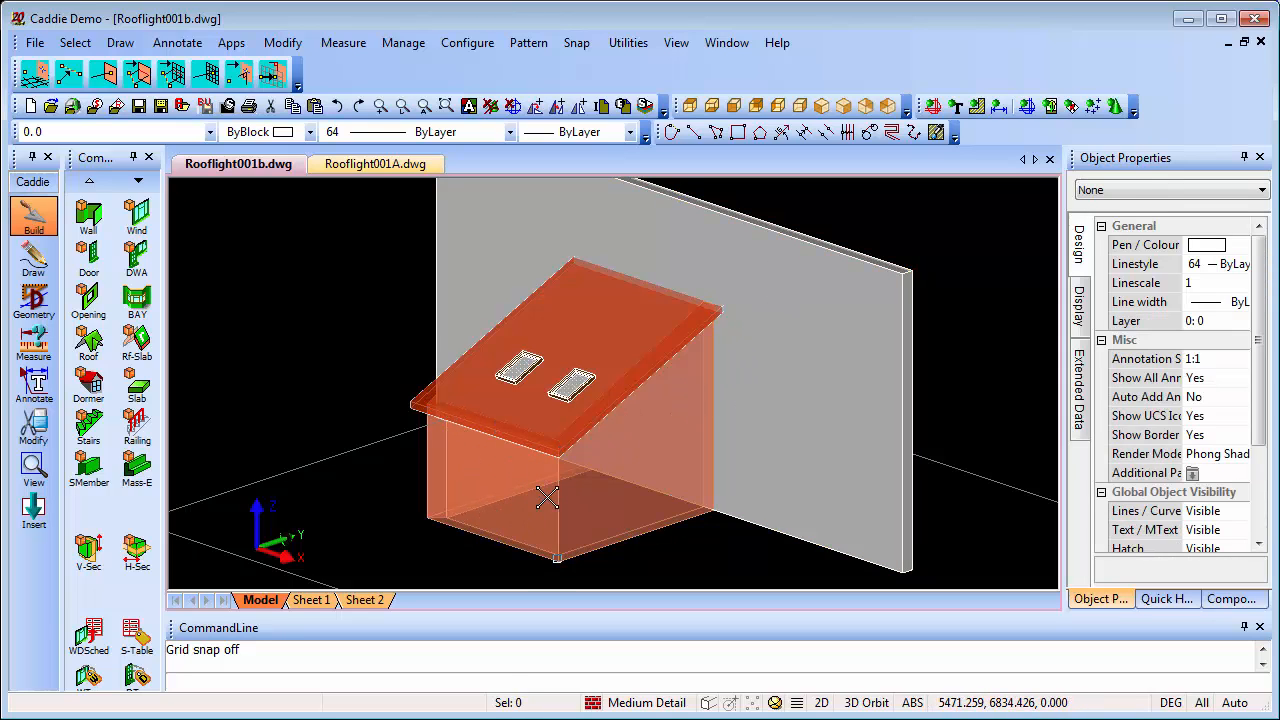
pyautogui.click(607, 337)
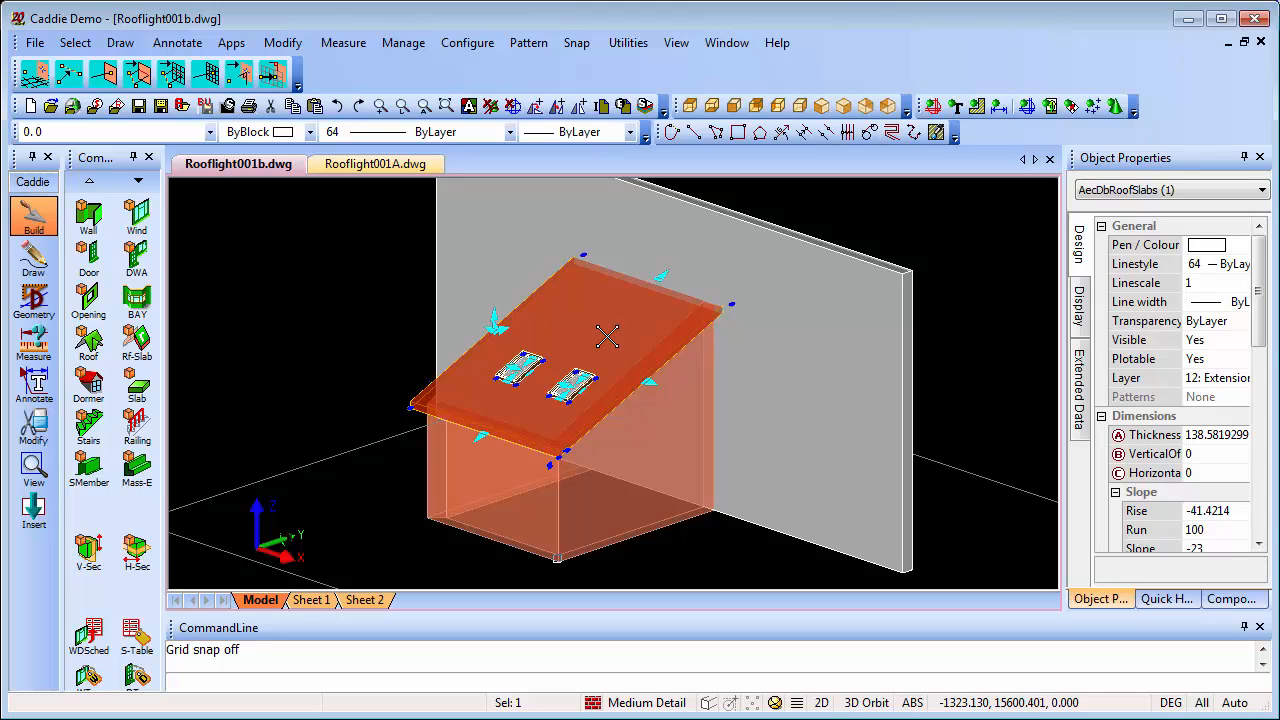
pyautogui.rightClick(607, 337)
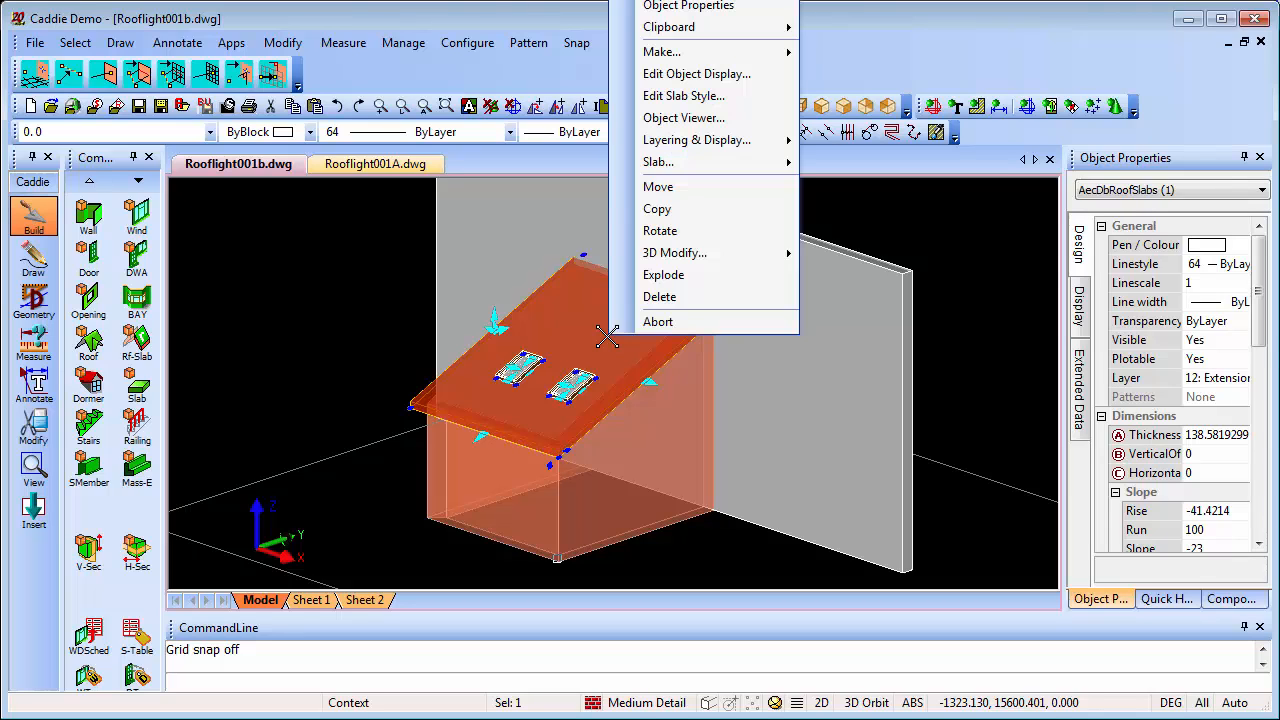
pyautogui.moveTo(697, 170)
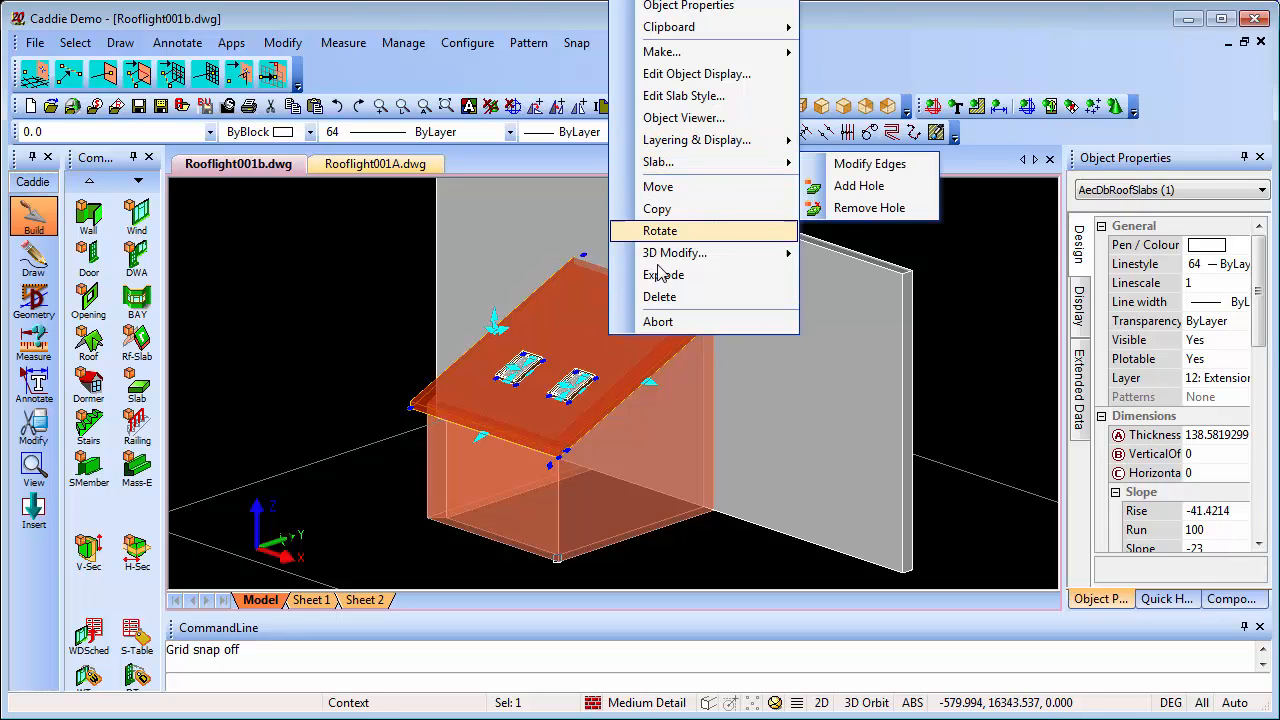
pyautogui.click(658, 321)
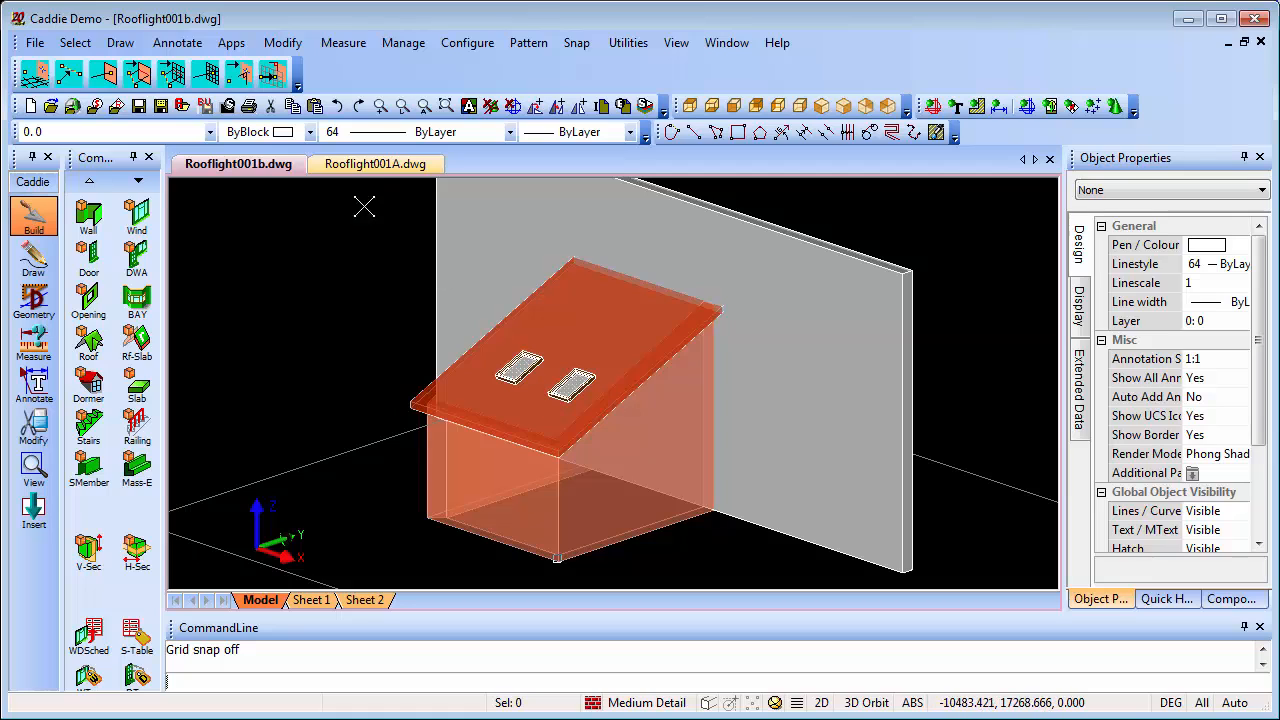
# In Rooflight001A.dwg, place a Standard window 600 wide and 900 high on open ground beside the extension, not linked to any wall
pyautogui.click(336, 170)
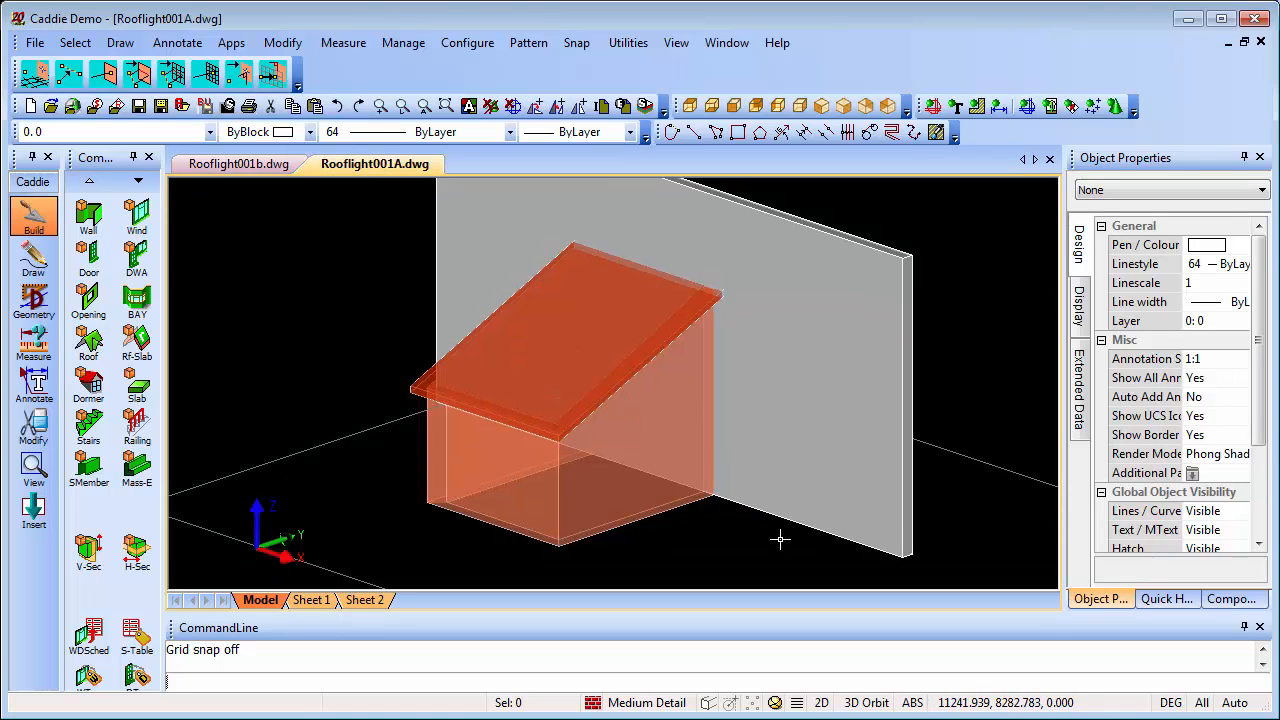
pyautogui.moveTo(697, 509); pyautogui.dragTo(640, 497, button='middle')
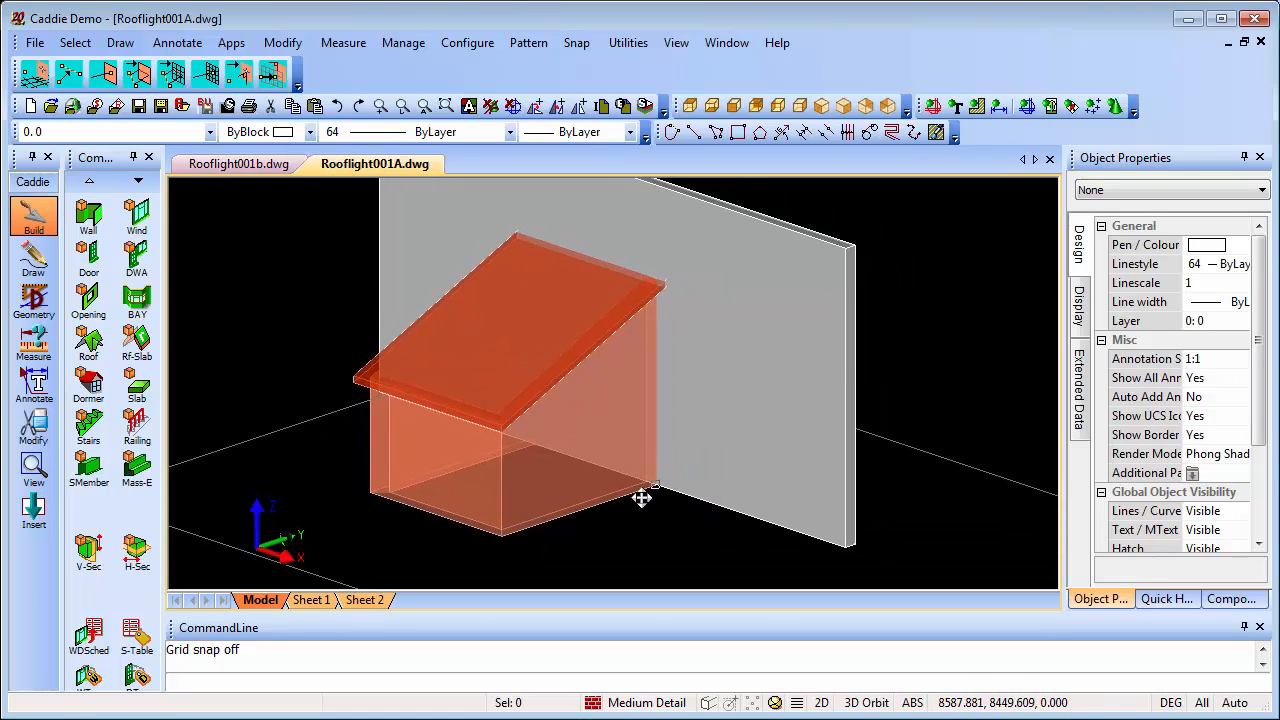
pyautogui.click(137, 213)
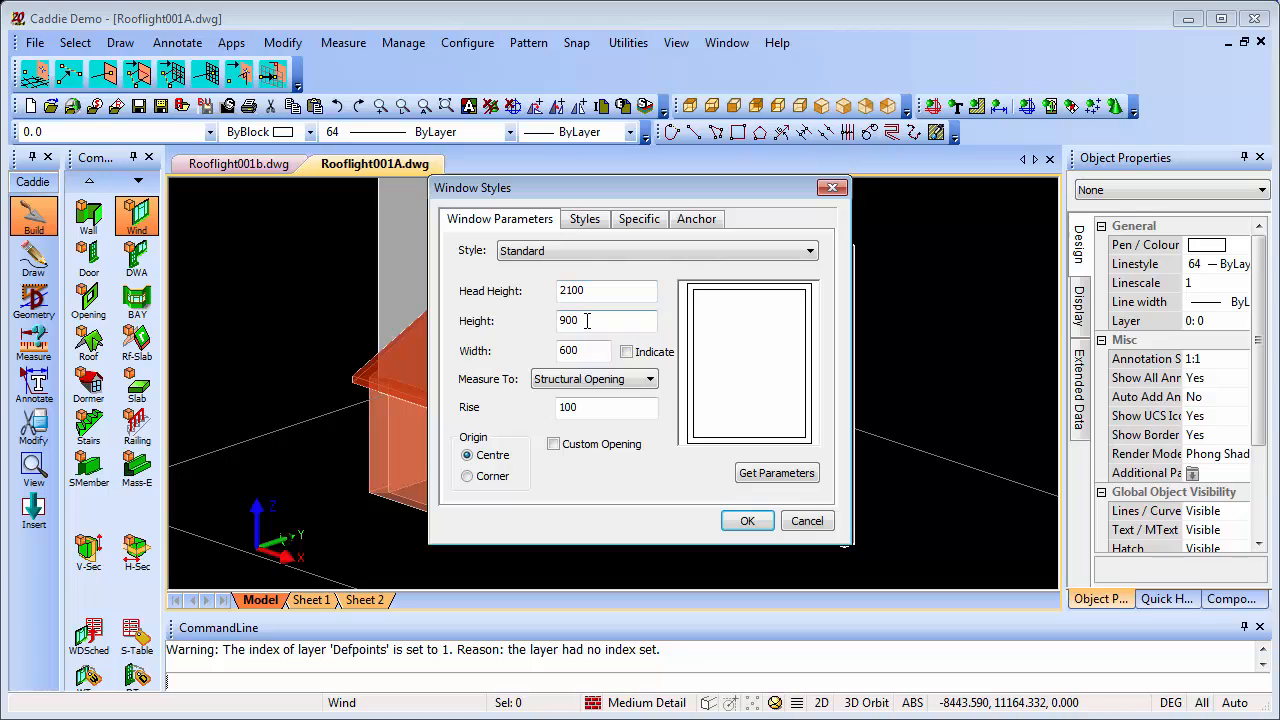
pyautogui.click(584, 352)
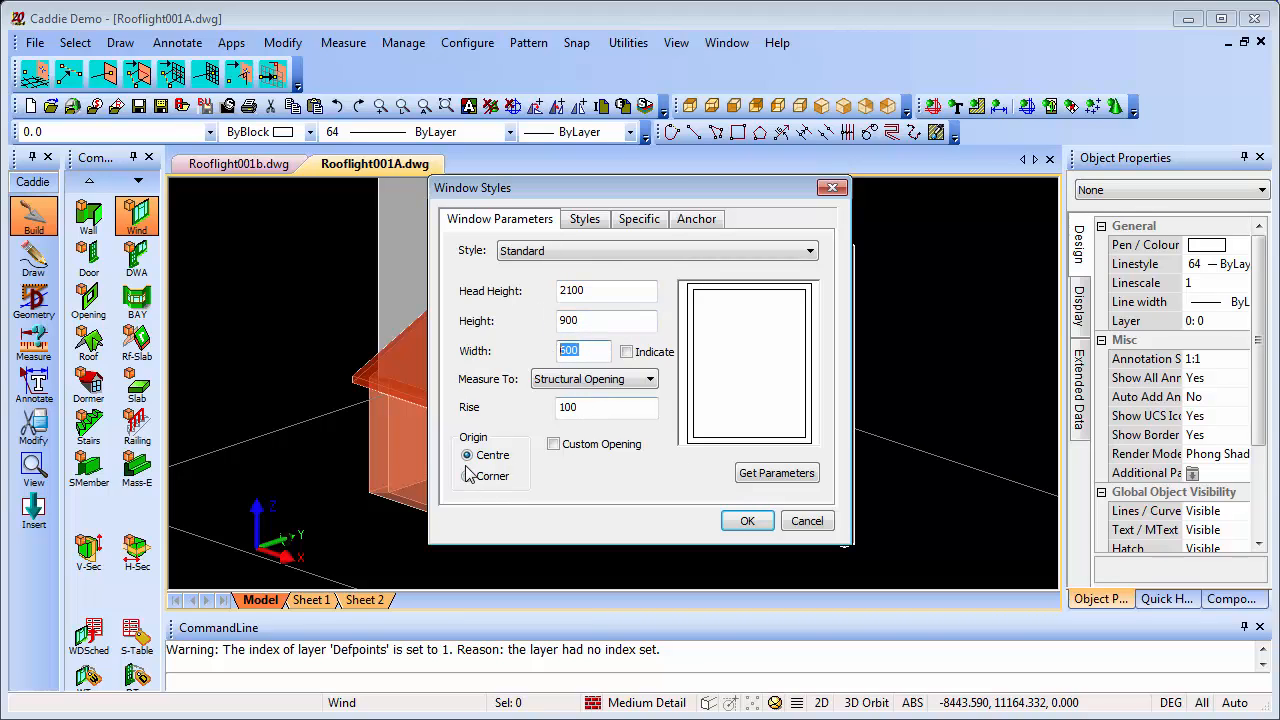
pyautogui.click(747, 520)
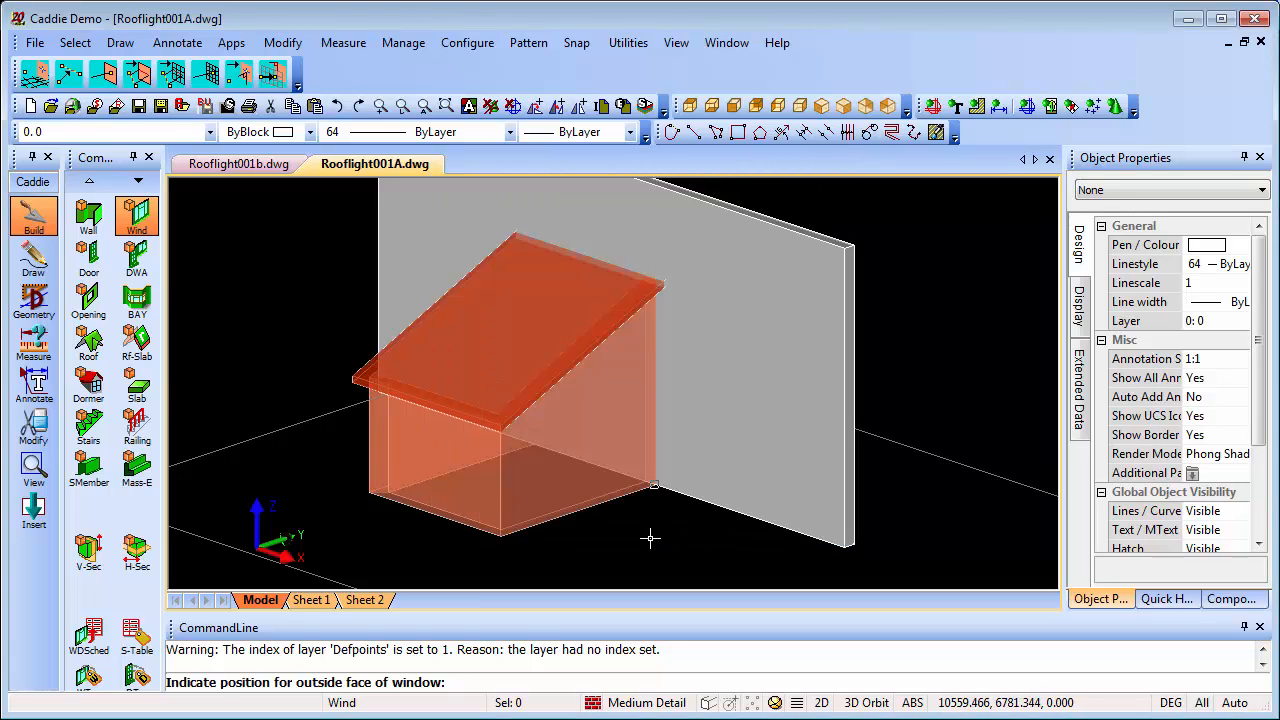
pyautogui.click(646, 538)
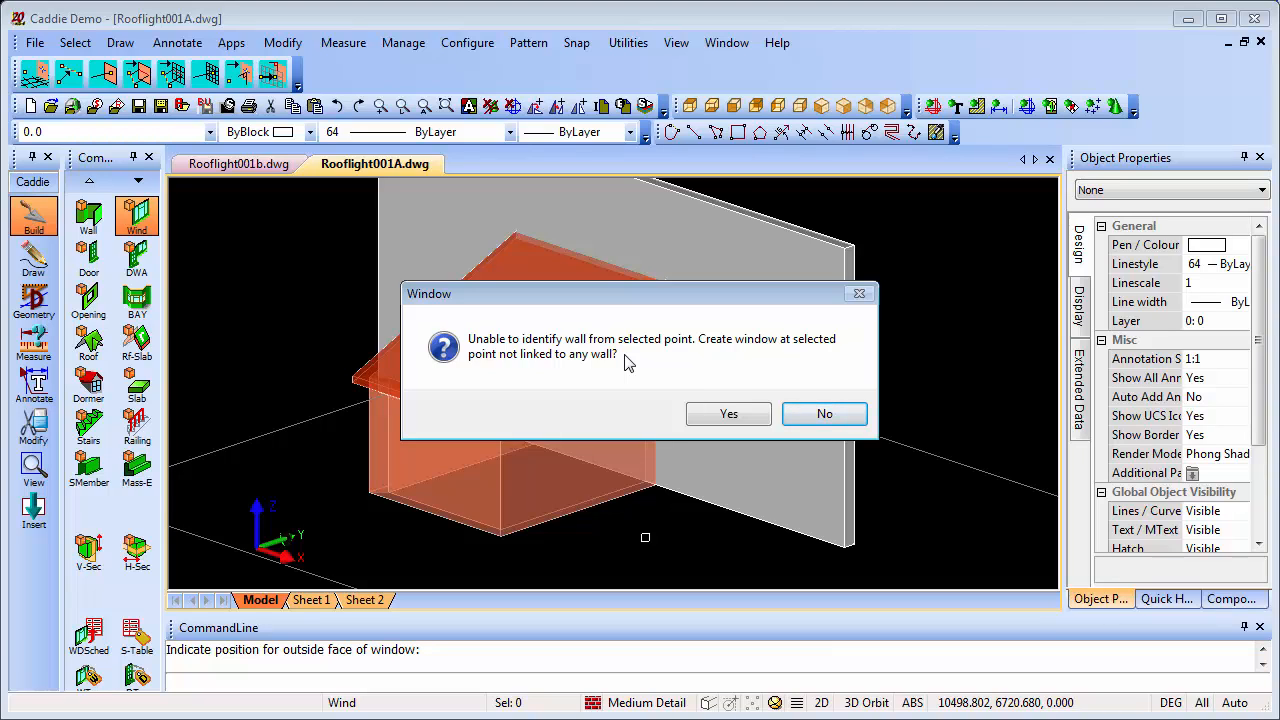
pyautogui.click(729, 416)
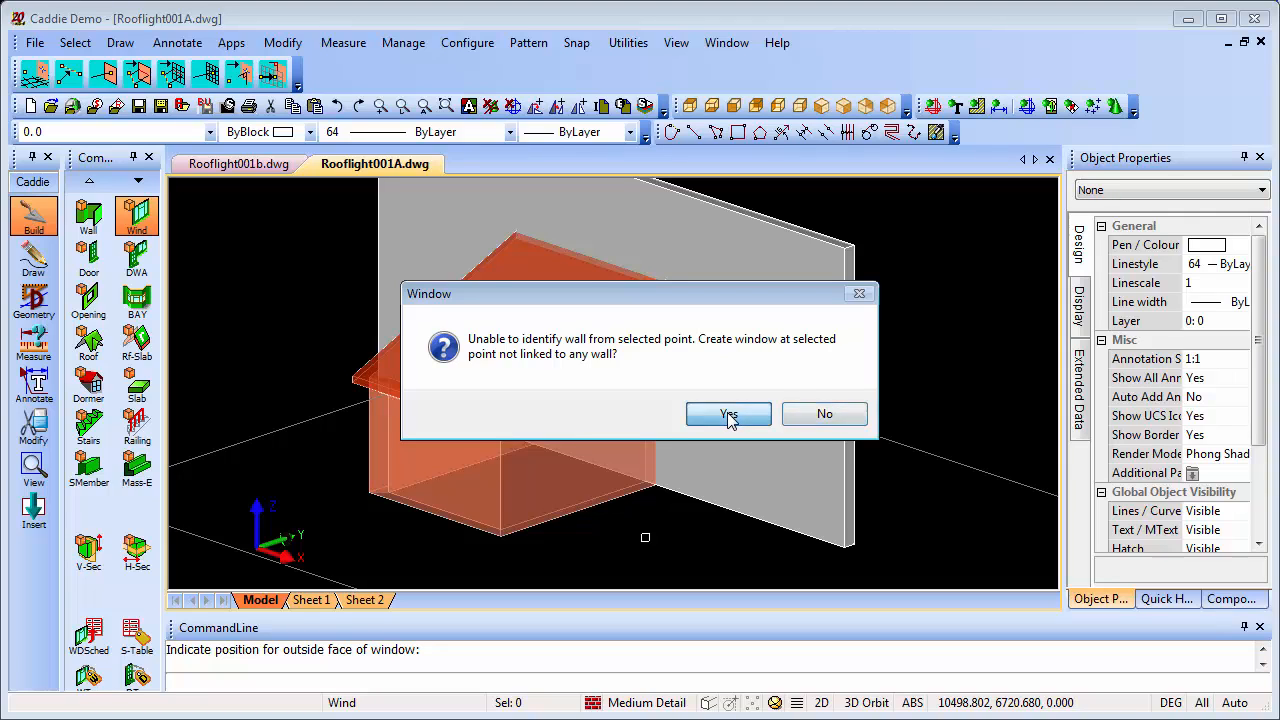
pyautogui.scroll(4, 665, 543)
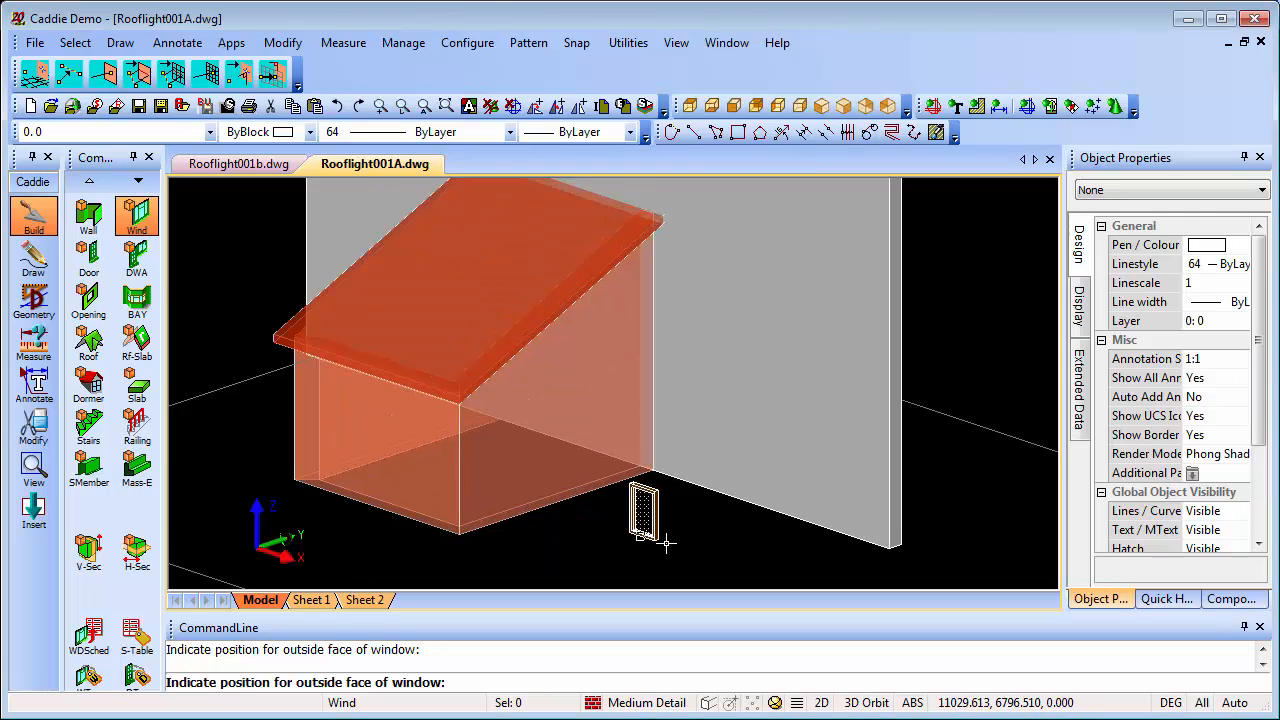
pyautogui.click(620, 552)
pyautogui.scroll(4, 617, 557)
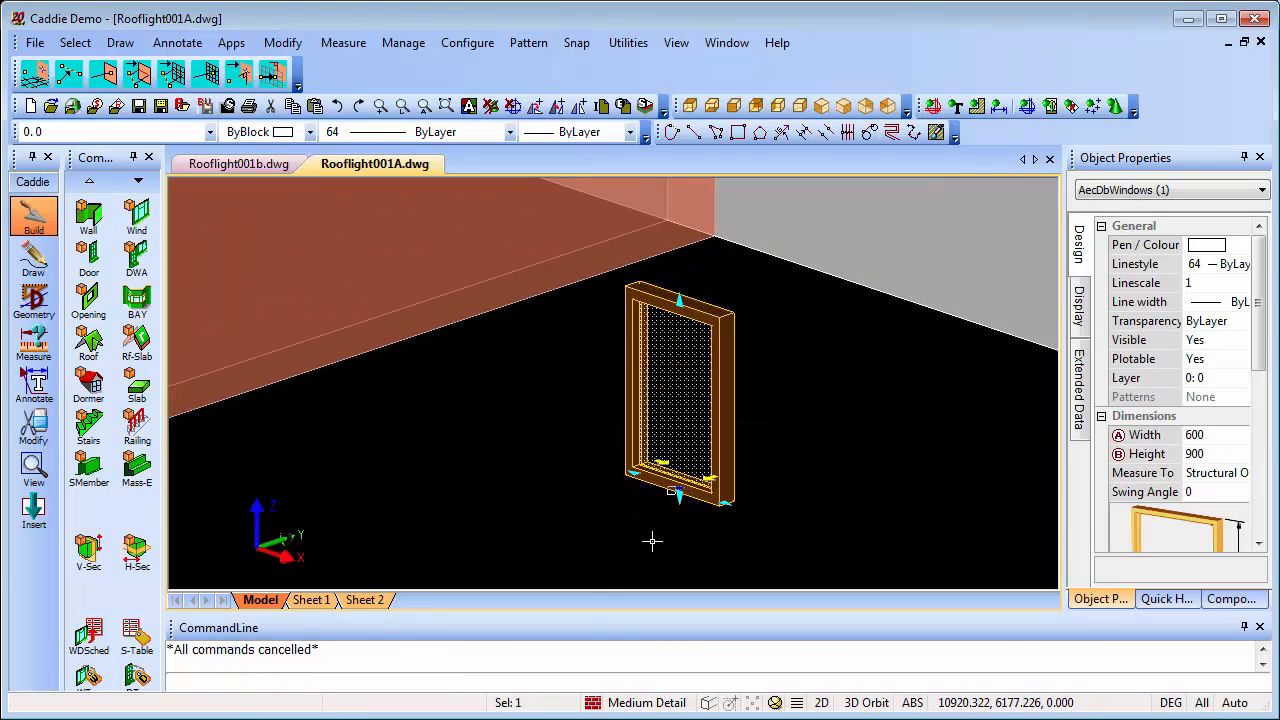
pyautogui.scroll(-3, 651, 541)
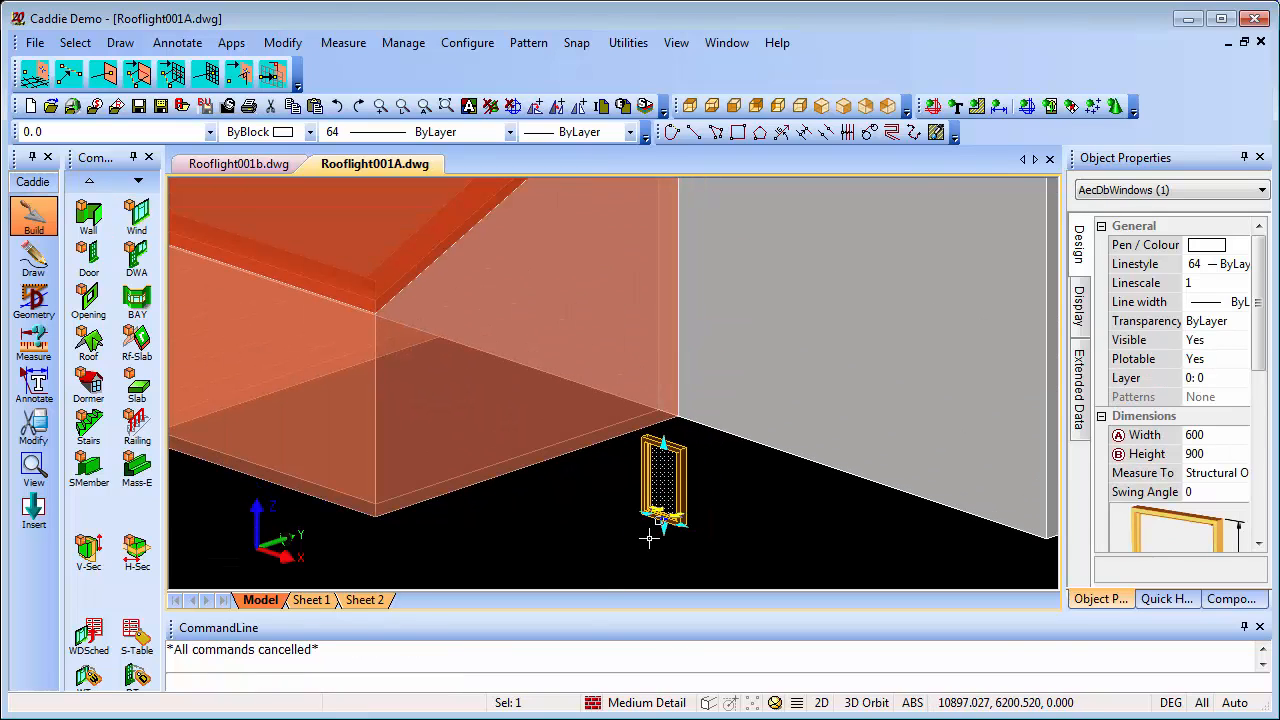
pyautogui.scroll(-2, 644, 491)
# In plan view, add parallel construction lines 600 inside the inner faces of the extension's two side walls
pyautogui.moveTo(601, 459); pyautogui.dragTo(653, 487, button='middle')
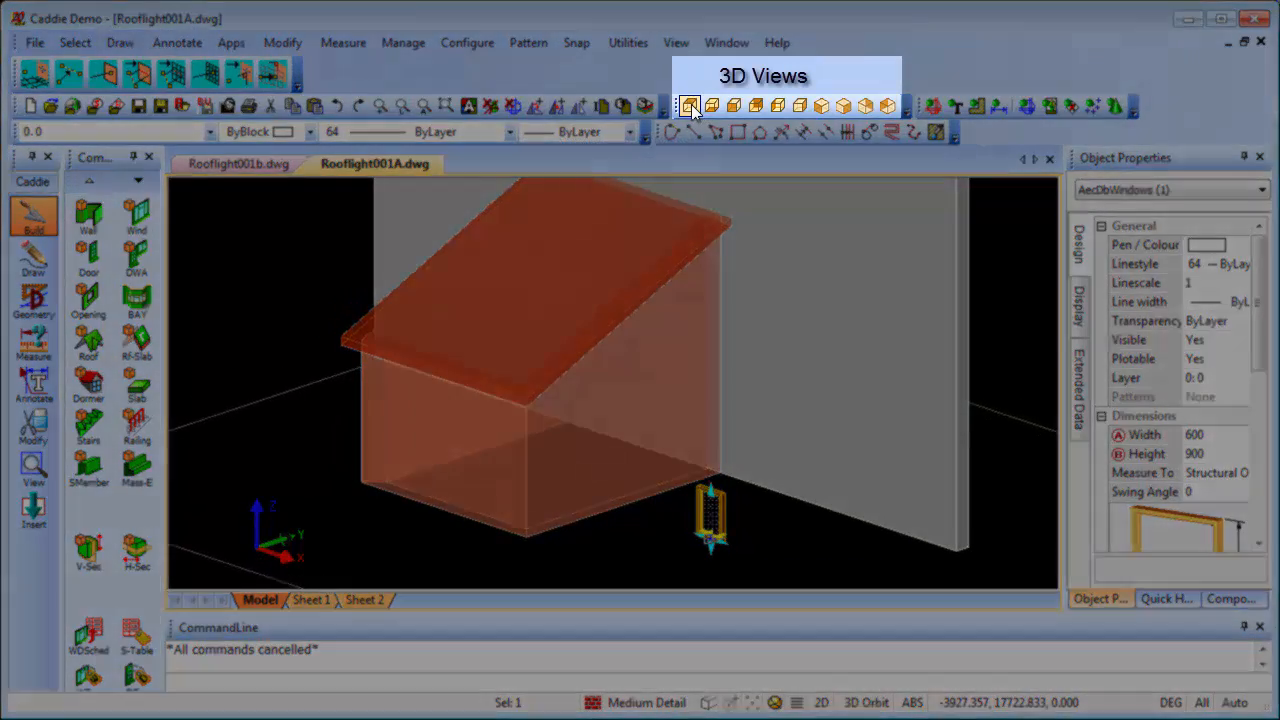
pyautogui.click(690, 106)
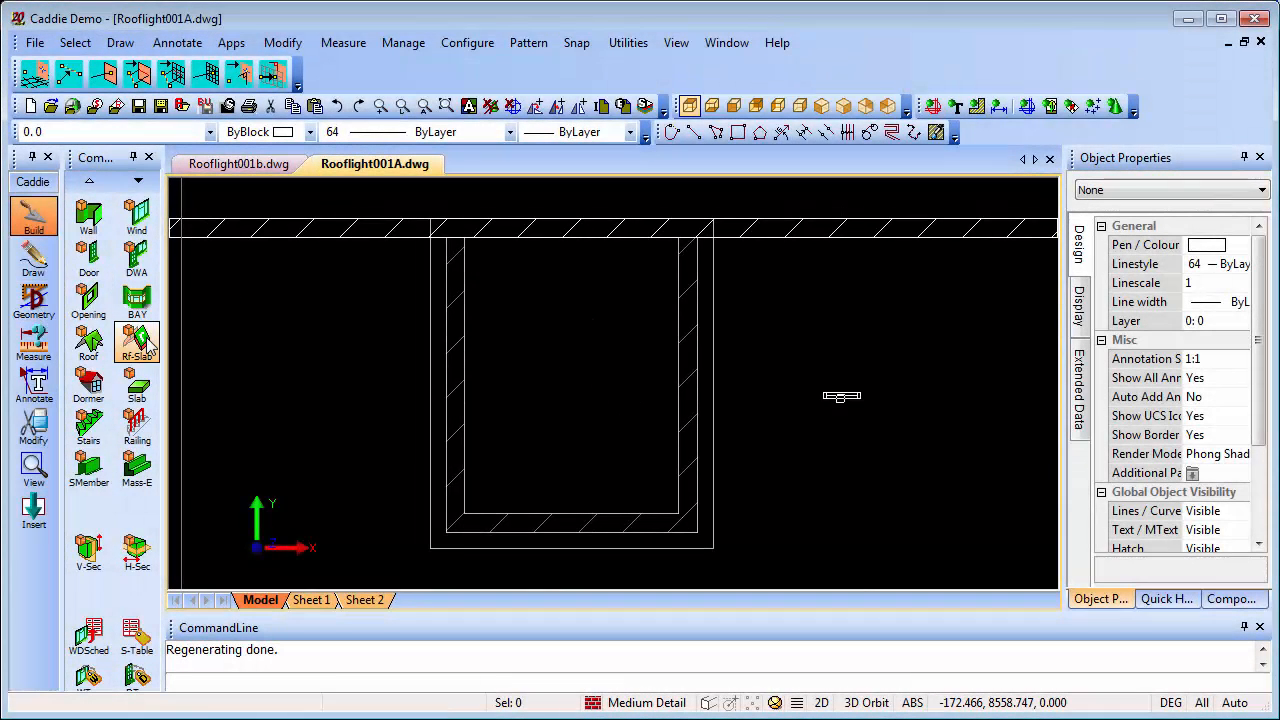
pyautogui.click(34, 299)
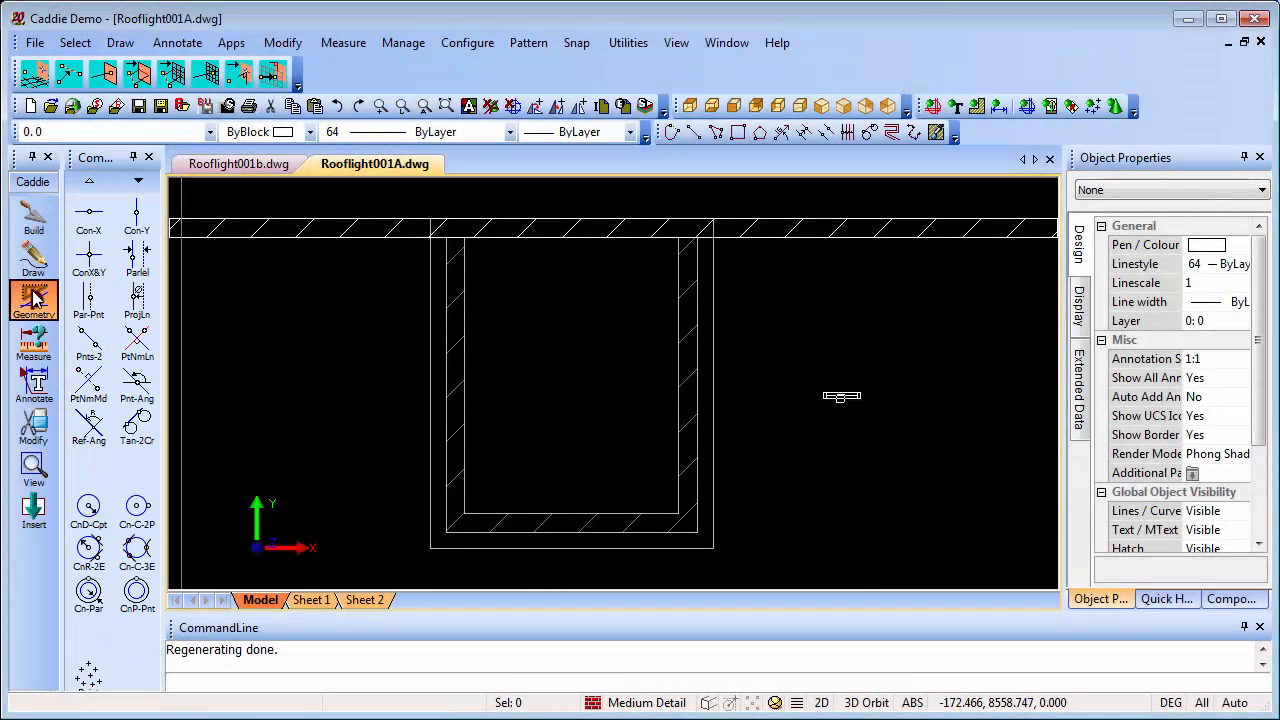
pyautogui.click(145, 276)
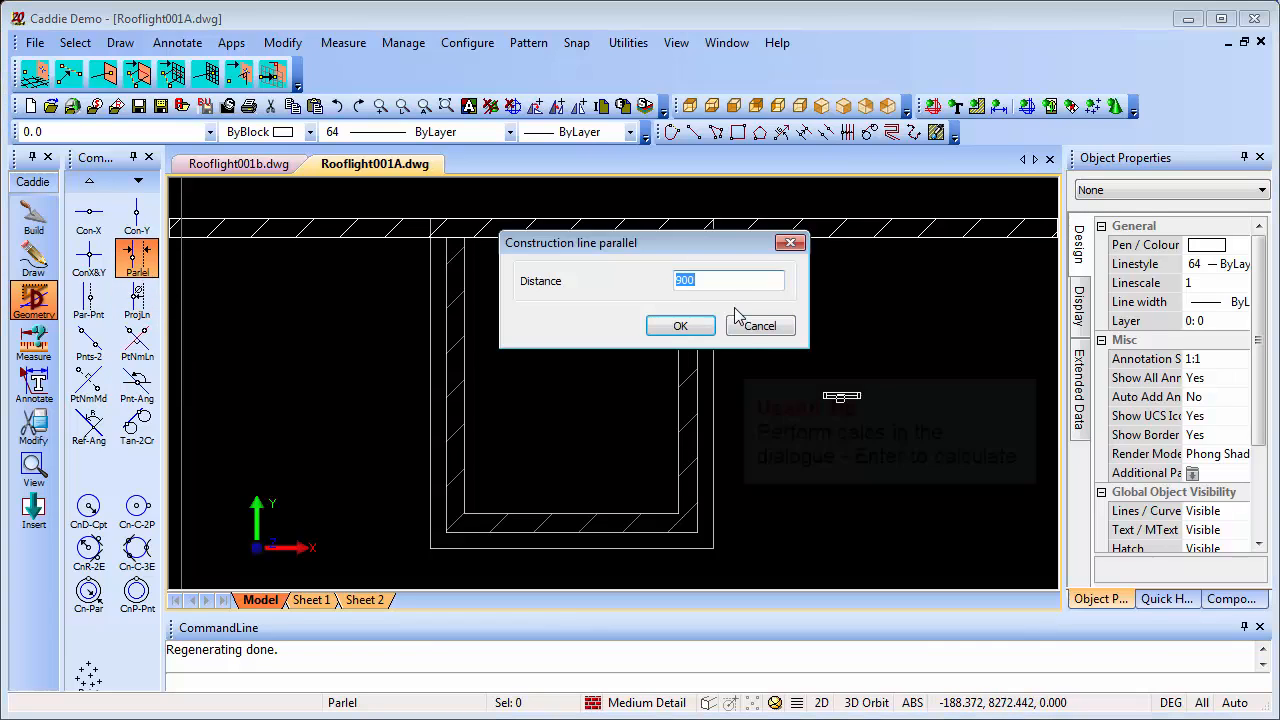
pyautogui.write('600')
pyautogui.press('Return')
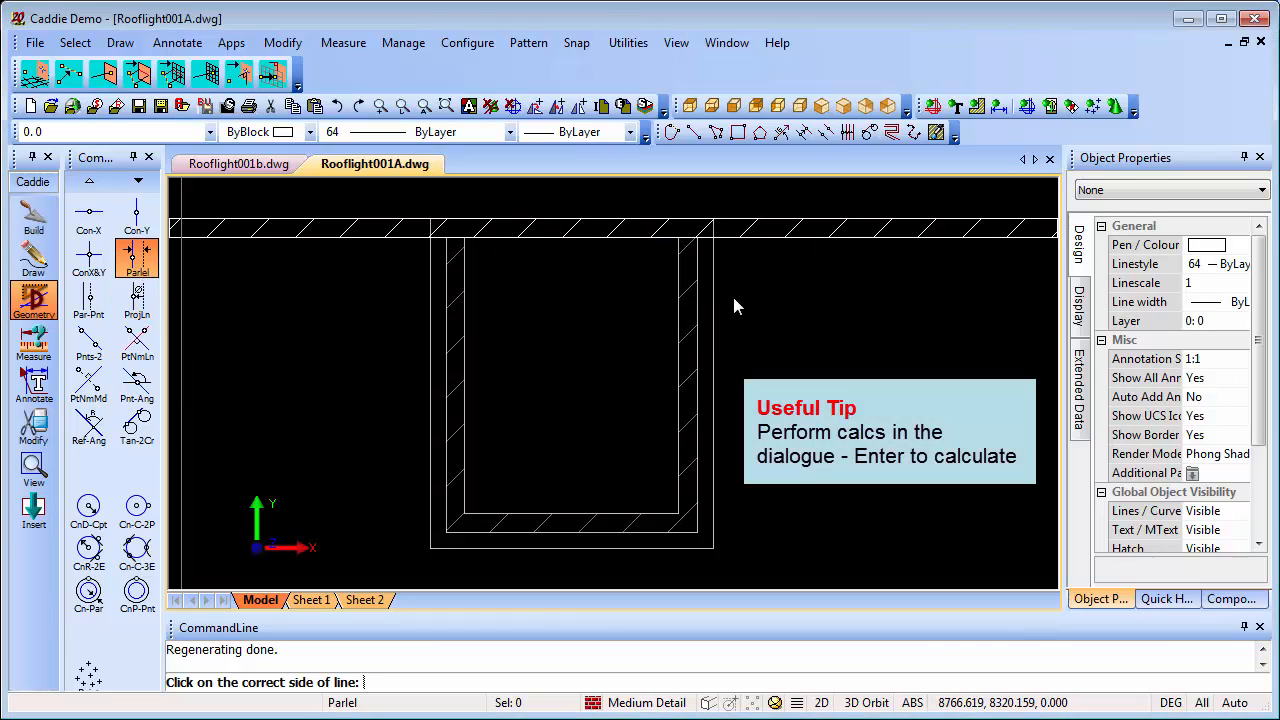
pyautogui.click(663, 410)
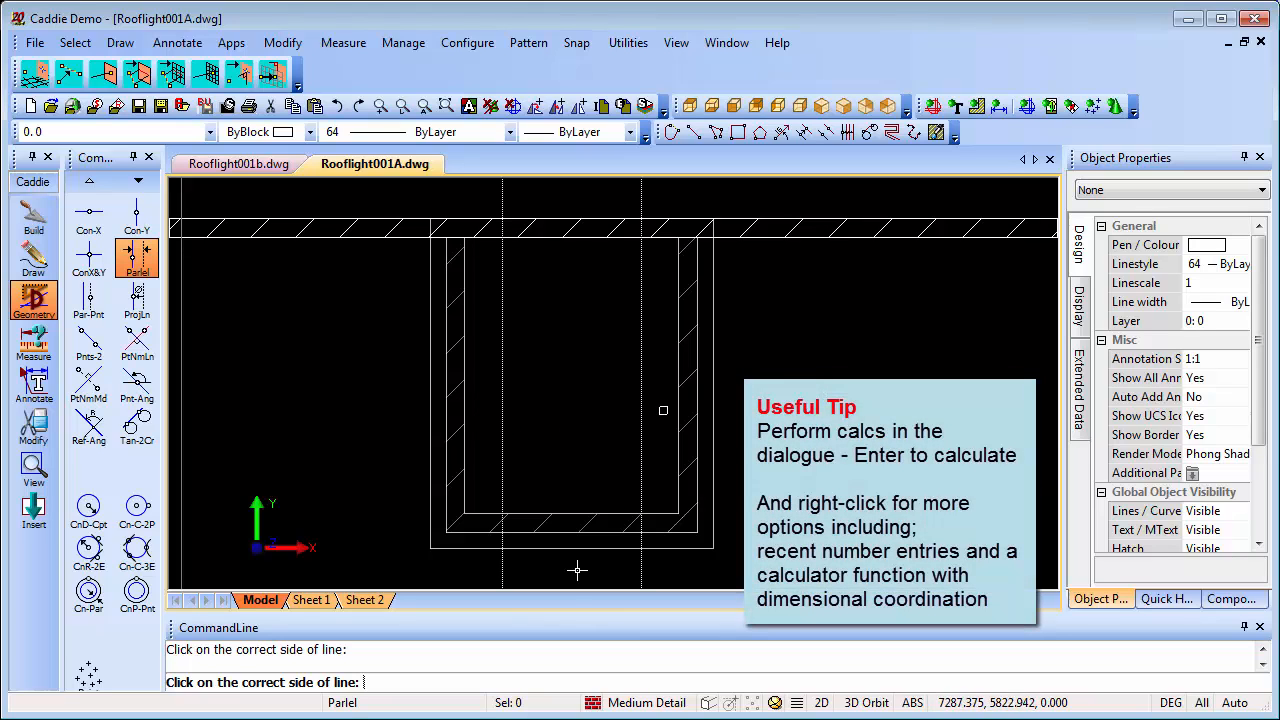
# Add a parallel construction line 900 inside the inner face of the extension's front wall
pyautogui.rightClick(587, 471)
pyautogui.write('900')
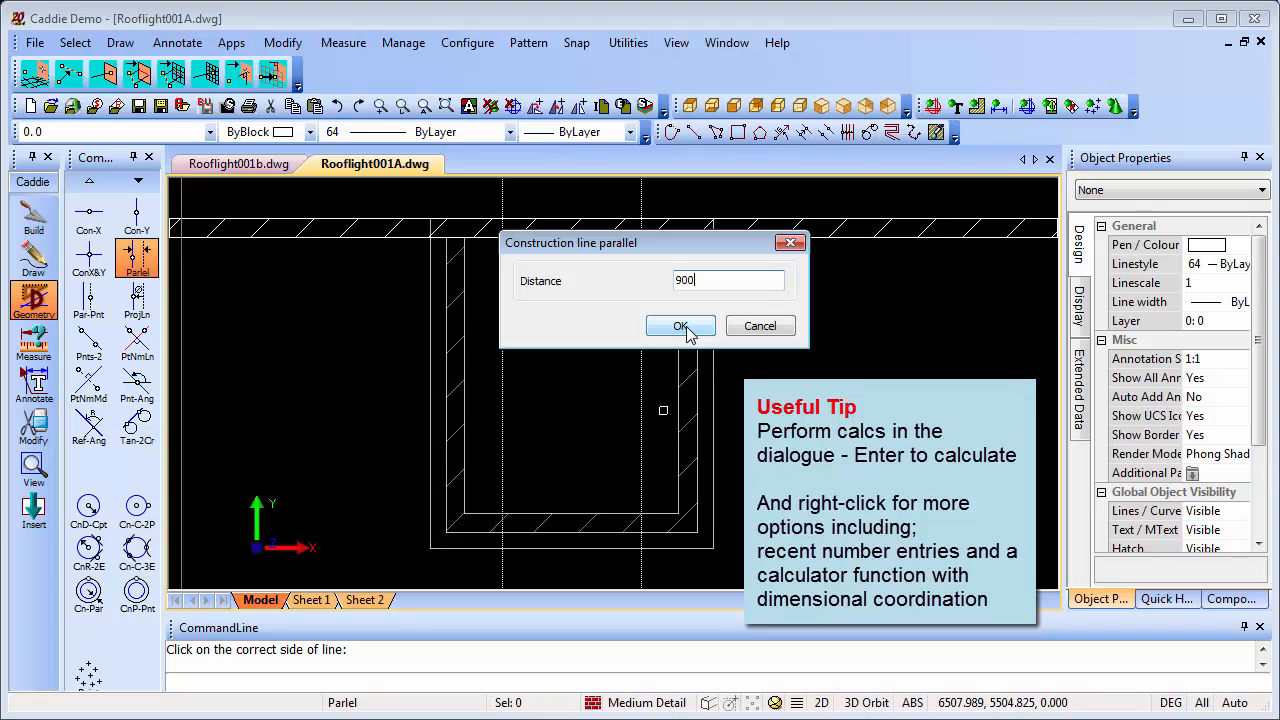
pyautogui.click(684, 329)
pyautogui.click(580, 504)
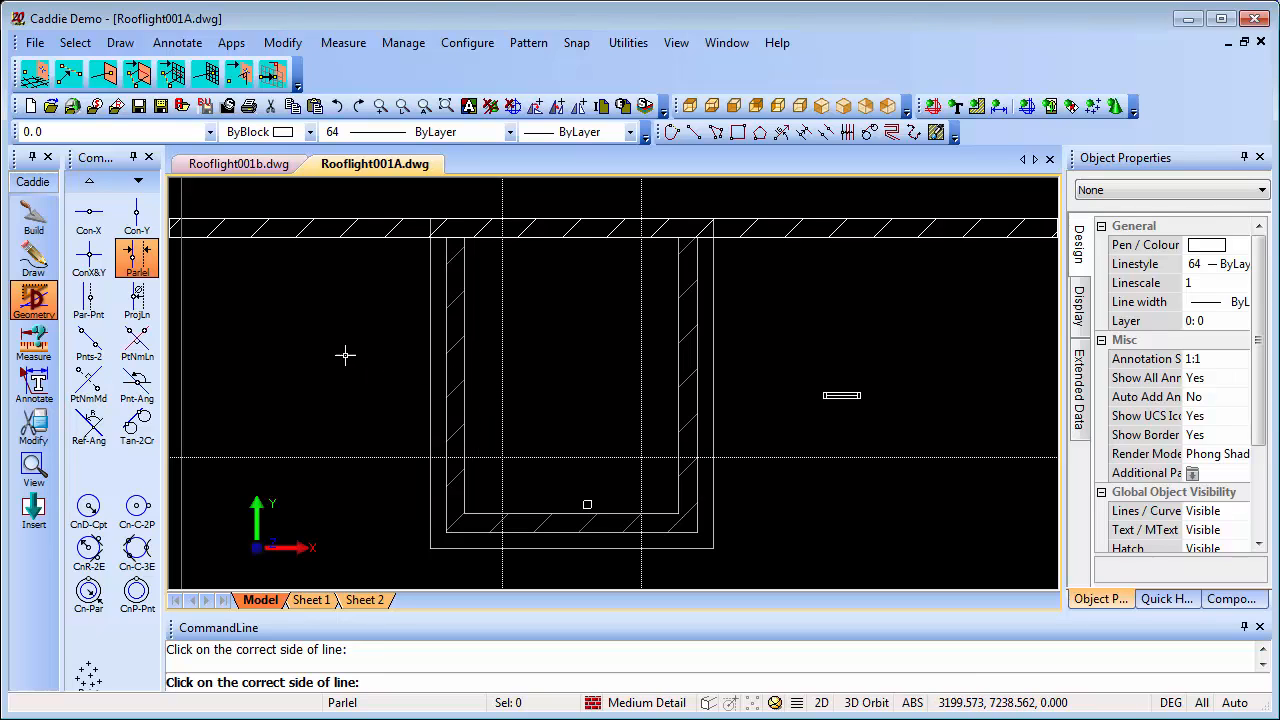
# Add parallel construction lines 600 further inward from both vertical construction lines to mark the rooflight widths
pyautogui.click(231, 283)
pyautogui.write('6')
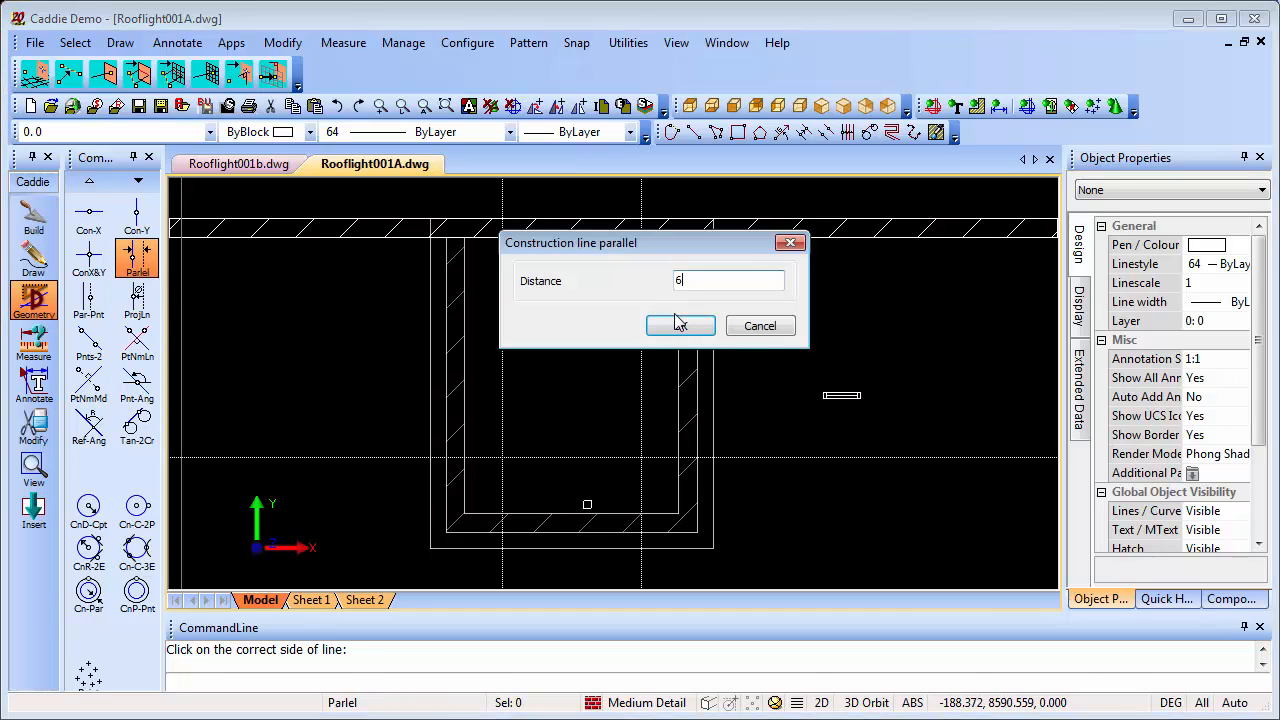
pyautogui.write('500')
pyautogui.click(680, 325)
pyautogui.click(514, 380)
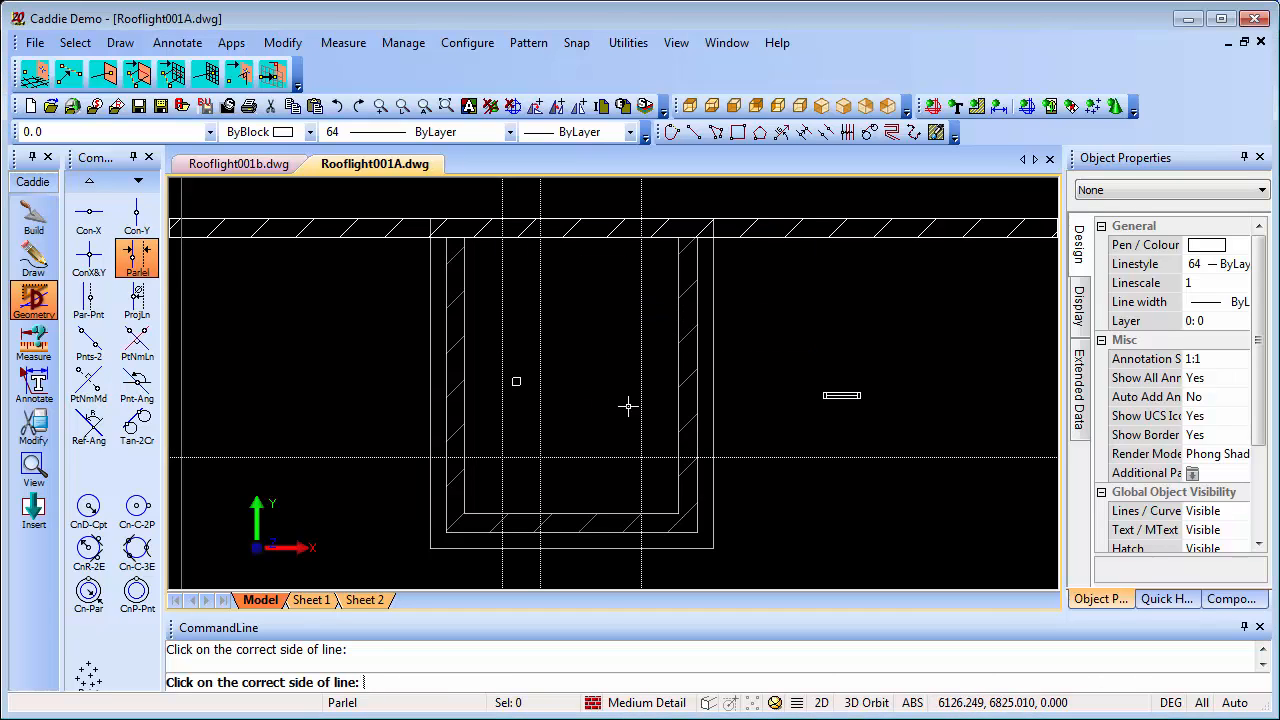
pyautogui.click(627, 401)
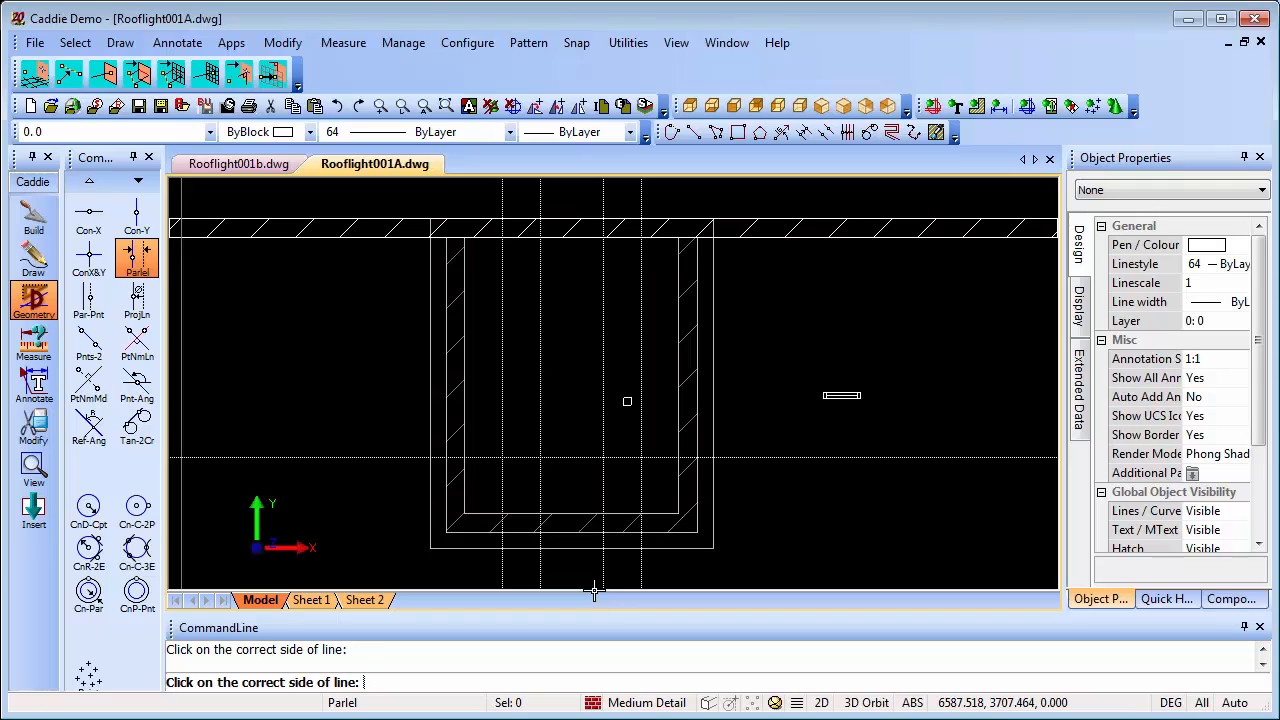
pyautogui.press('Escape')
# In a 3D view, place Z construction lines at the four intersections of the front-wall offset line with the rooflight width lines
pyautogui.moveTo(616, 531)
pyautogui.keyDown('shift'); pyautogui.mouseDown(button='middle')
pyautogui.moveTo(500, 414)
pyautogui.moveTo(805, 360)
pyautogui.moveTo(780, 440)
pyautogui.moveTo(666, 523)
pyautogui.moveTo(611, 194)
pyautogui.moveTo(606, 332)
pyautogui.mouseUp(button='middle'); pyautogui.keyUp('shift')
pyautogui.moveTo(572, 383)
pyautogui.mouseDown(button='middle')
pyautogui.moveTo(540, 442)
pyautogui.moveTo(522, 442)
pyautogui.mouseUp(button='middle')
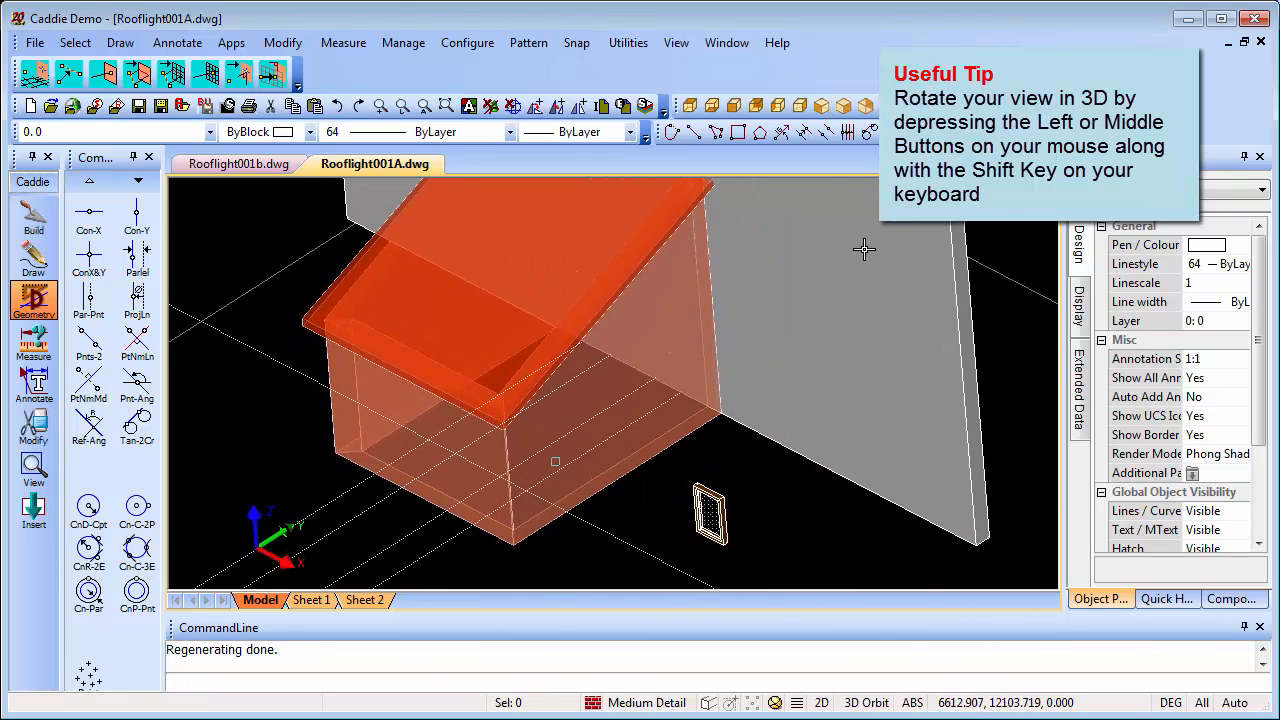
pyautogui.click(844, 107)
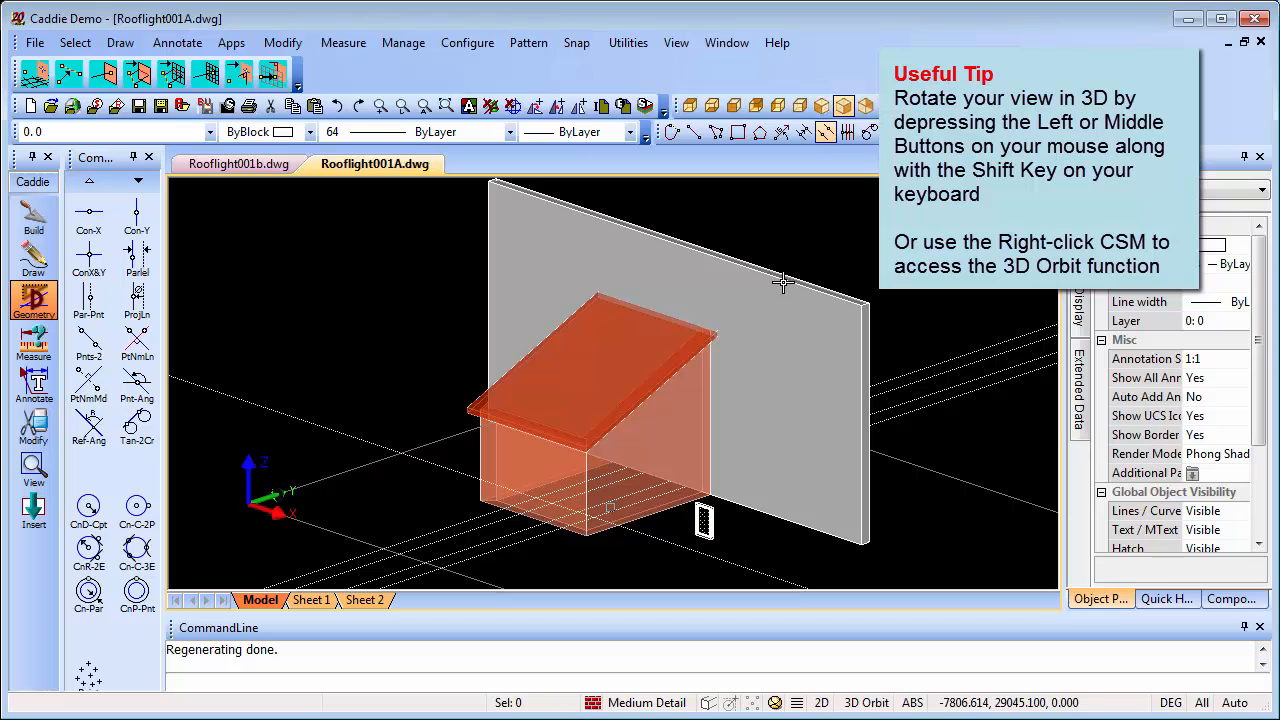
pyautogui.keyDown('ctrl'); pyautogui.moveTo(818, 452); pyautogui.dragTo(720, 366, button='middle'); pyautogui.keyUp('ctrl')
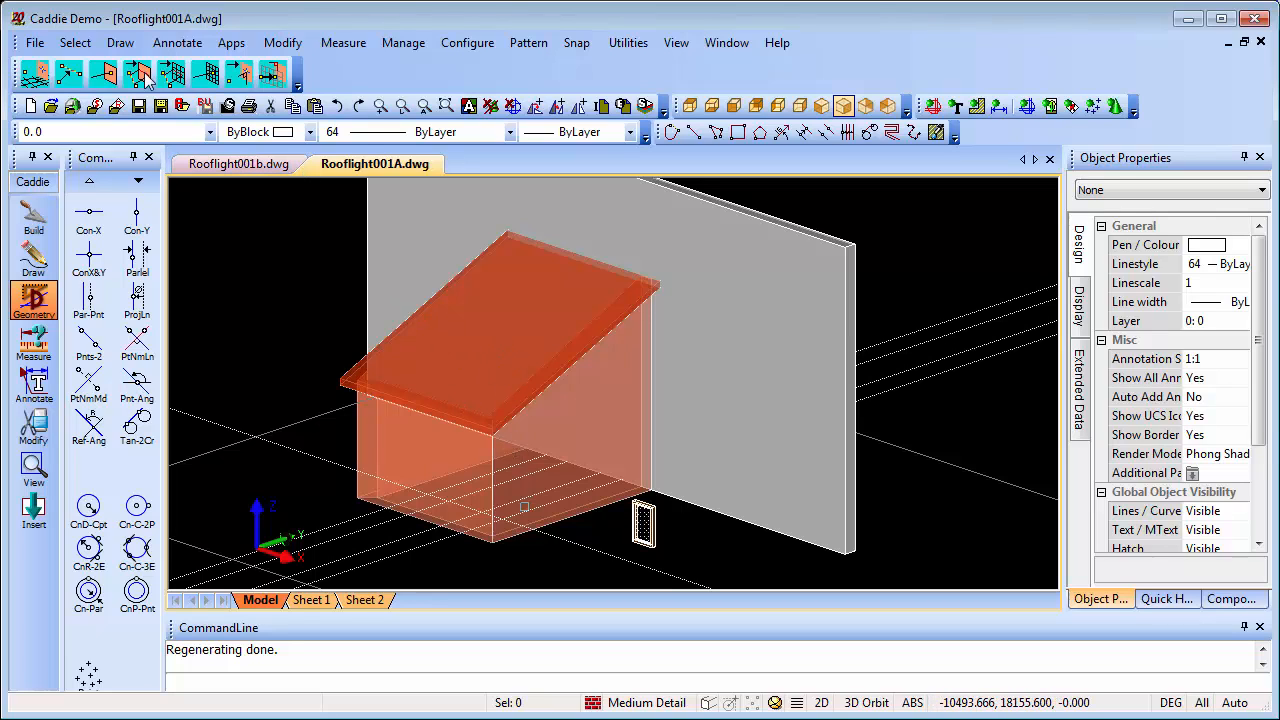
pyautogui.click(121, 44)
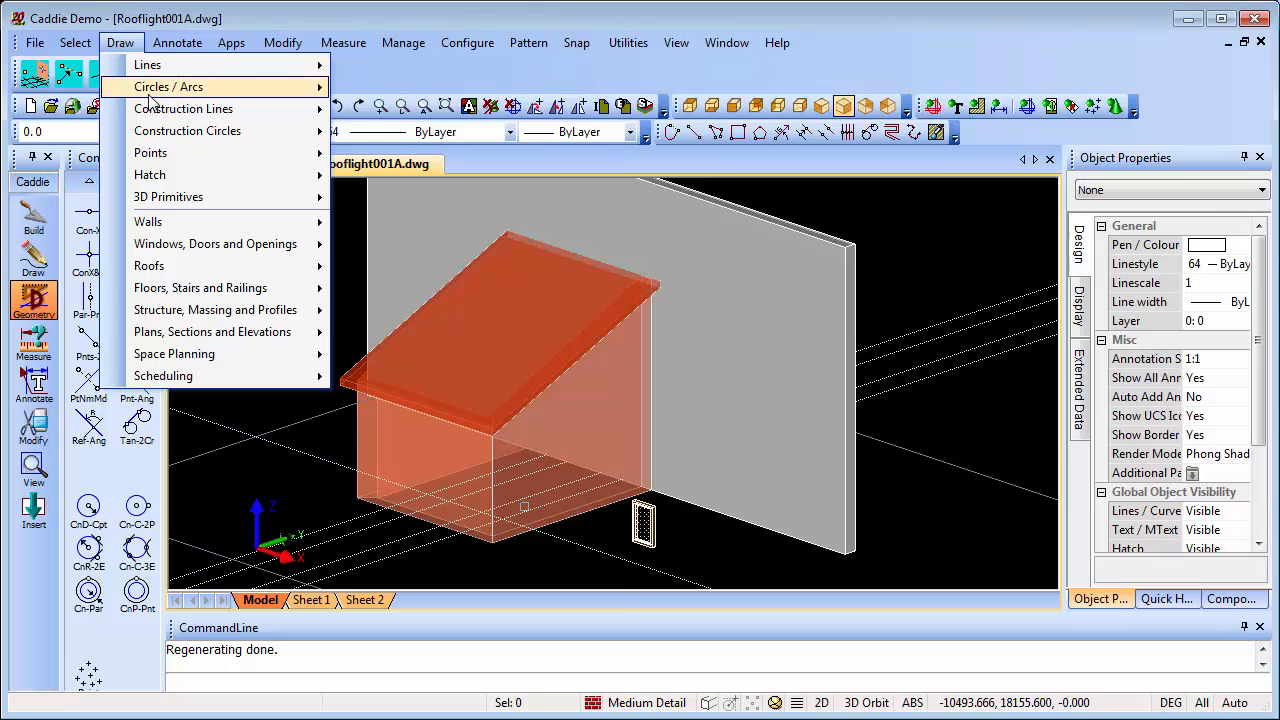
pyautogui.moveTo(152, 109)
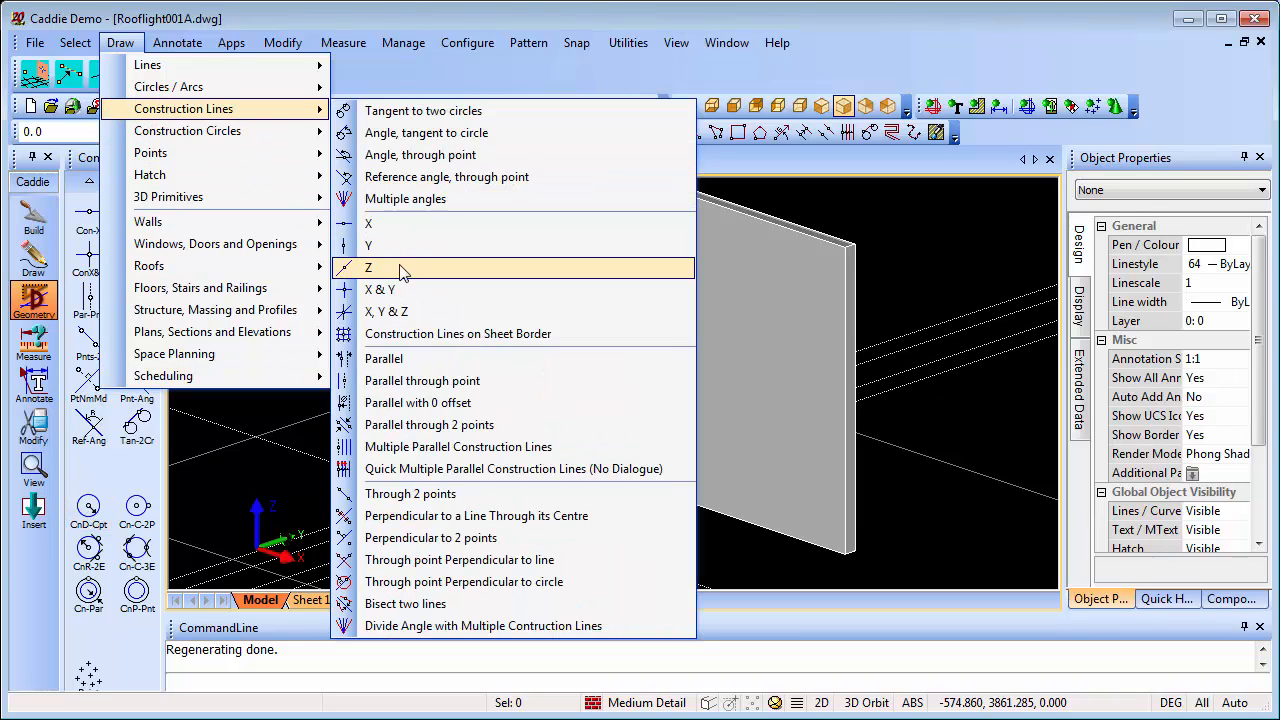
pyautogui.click(400, 268)
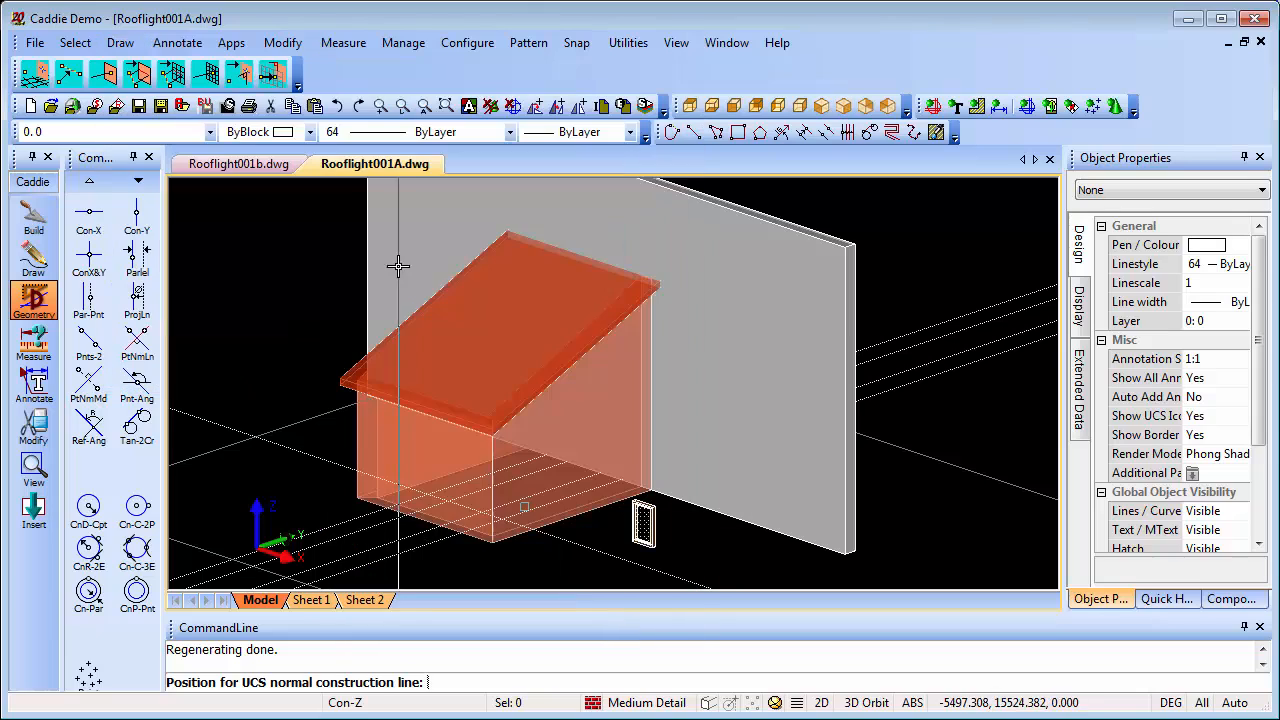
pyautogui.rightClick(492, 320)
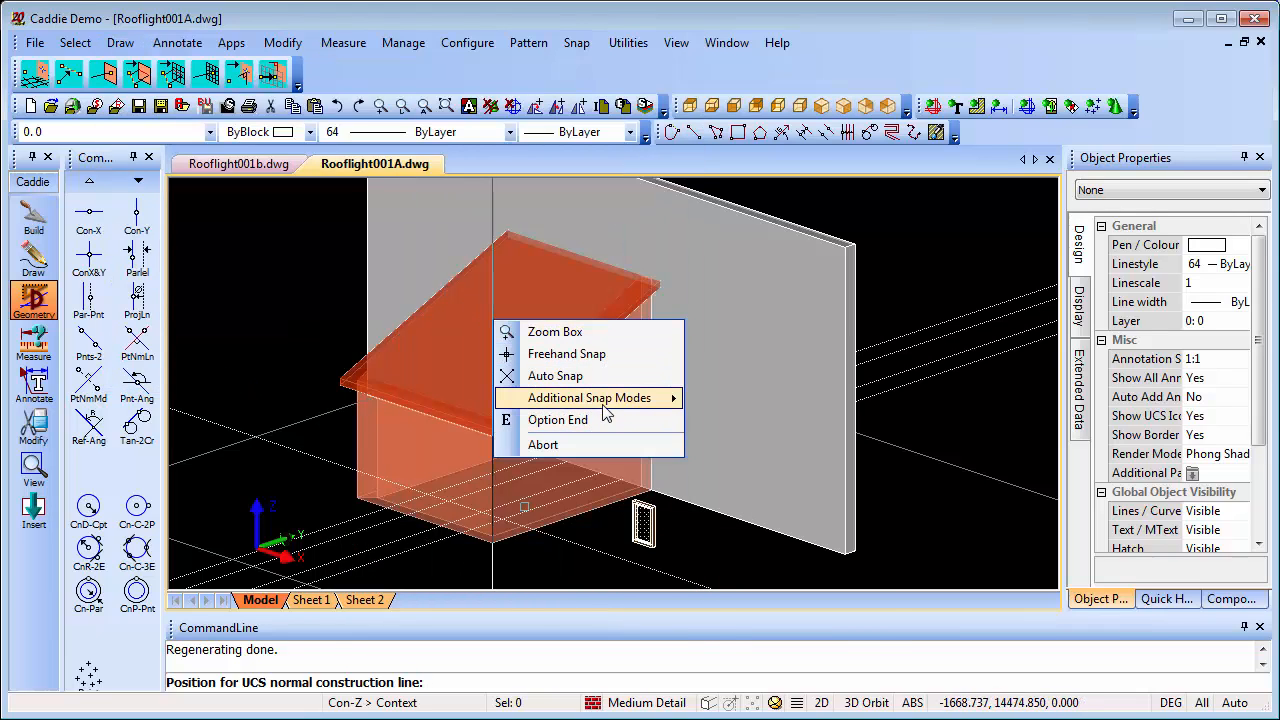
pyautogui.moveTo(605, 400)
pyautogui.click(741, 394)
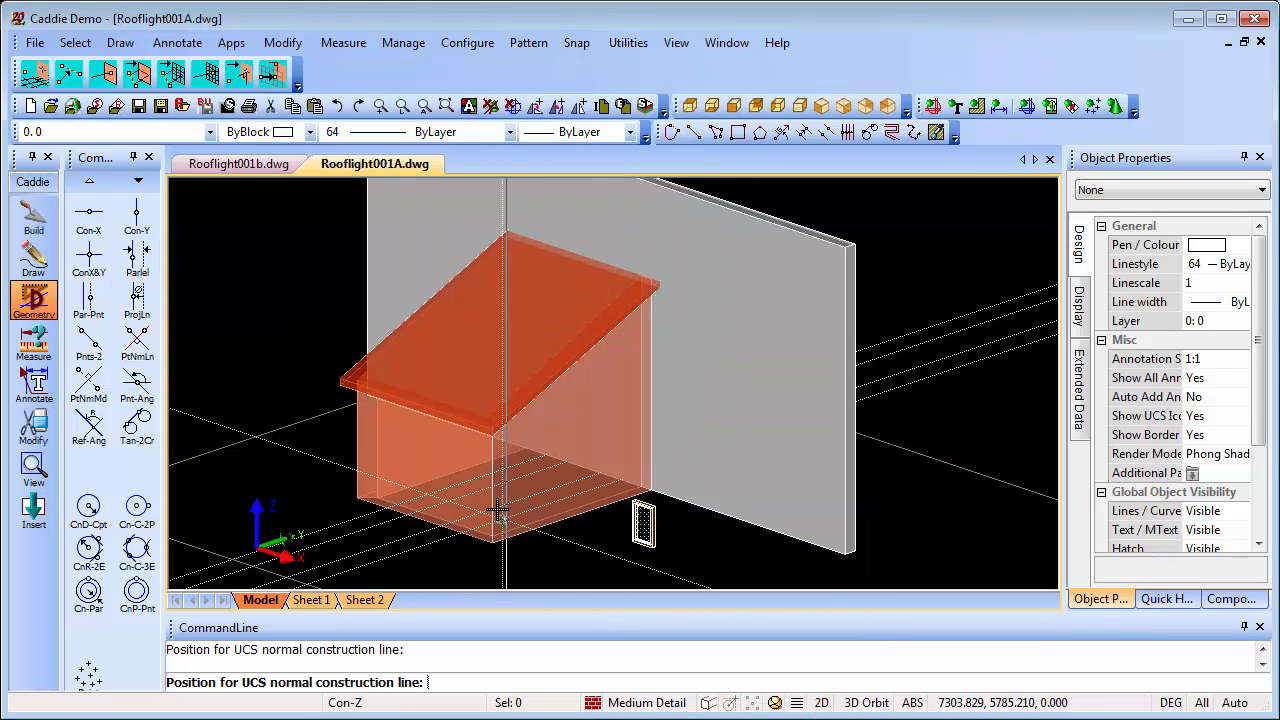
pyautogui.click(428, 494)
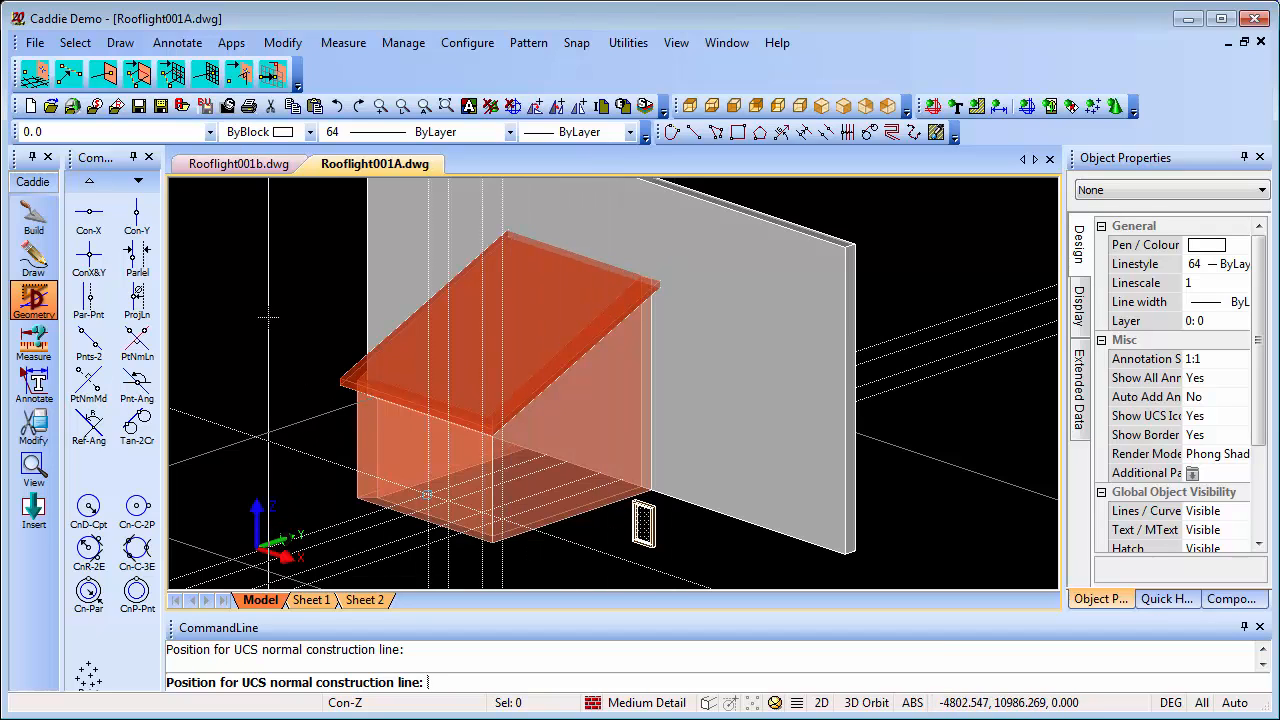
pyautogui.rightClick(318, 393)
pyautogui.click(364, 516)
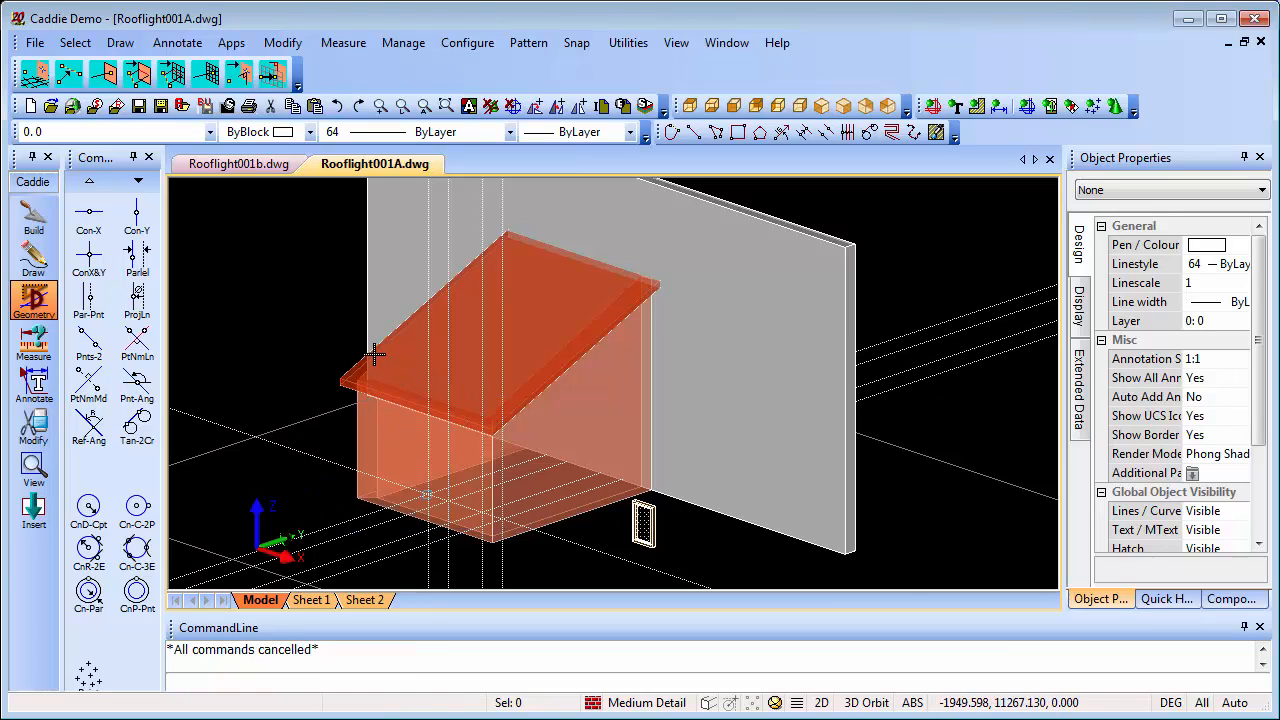
# Set the UCS from three points on the sloping roof slab: origin at the left eaves corner, X along the eaves, third point up the slope
pyautogui.click(393, 42)
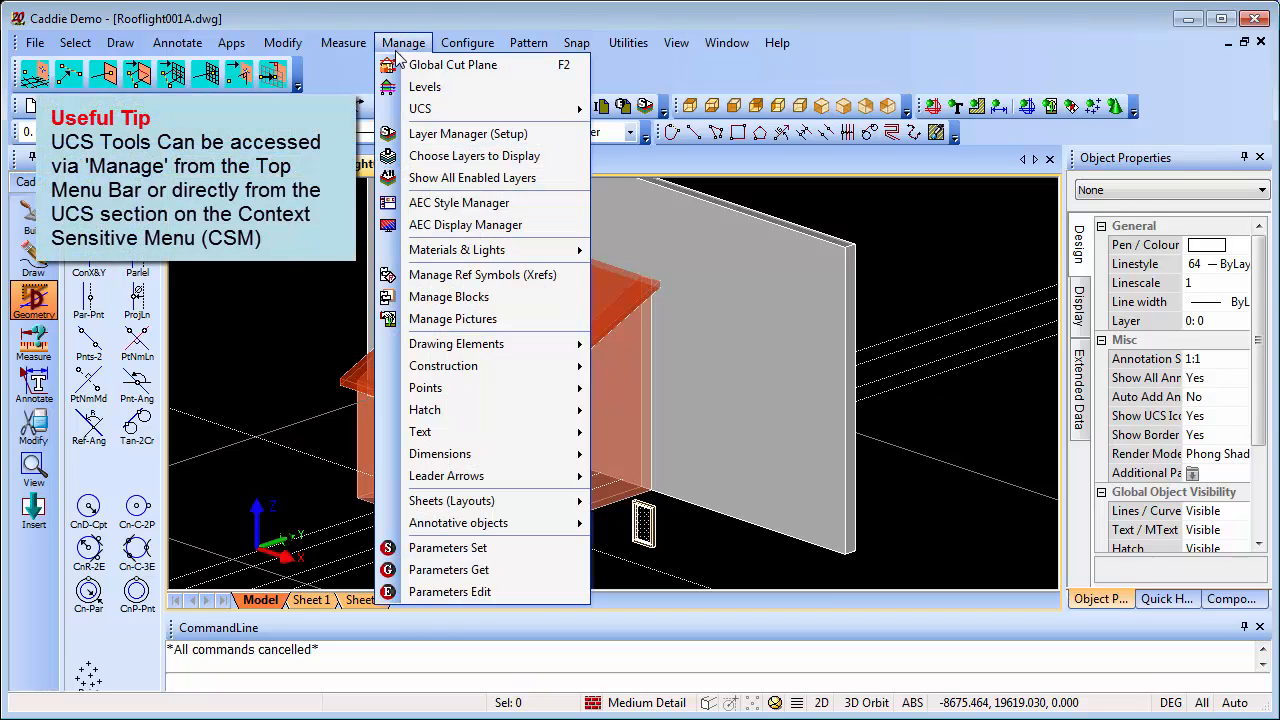
pyautogui.moveTo(450, 112)
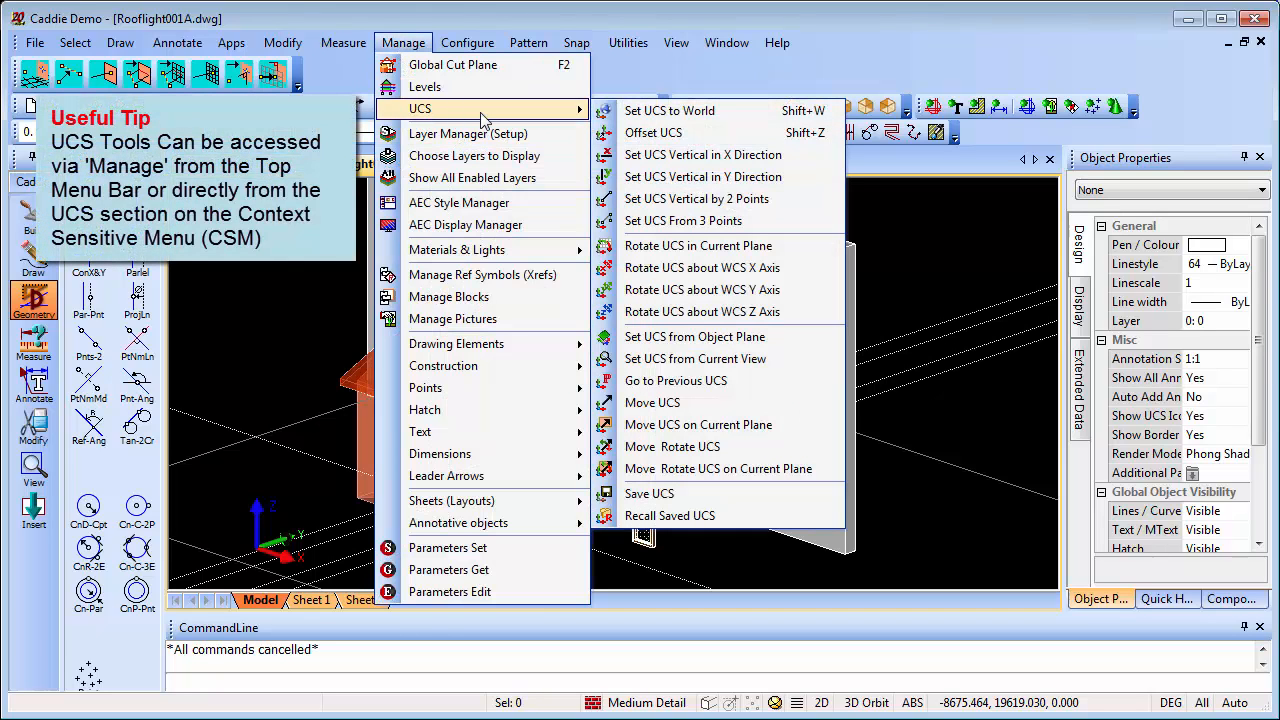
pyautogui.click(679, 221)
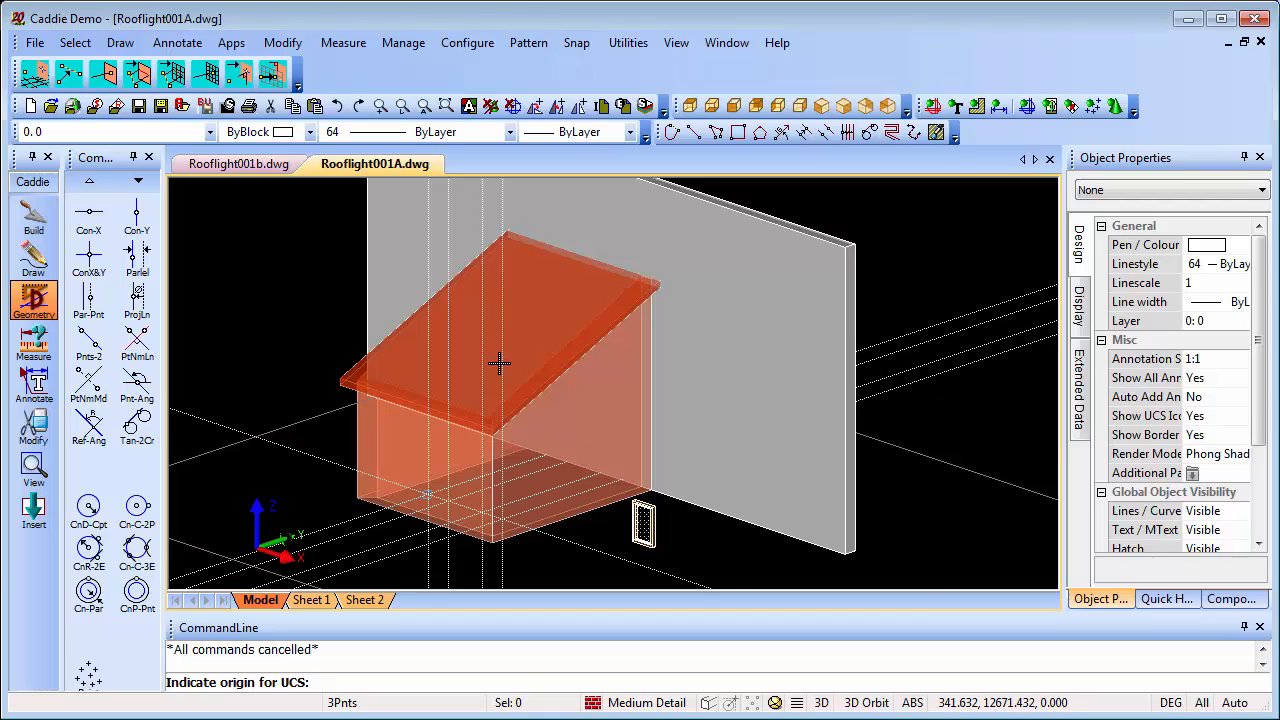
pyautogui.scroll(3, 499, 363)
pyautogui.rightClick(445, 340)
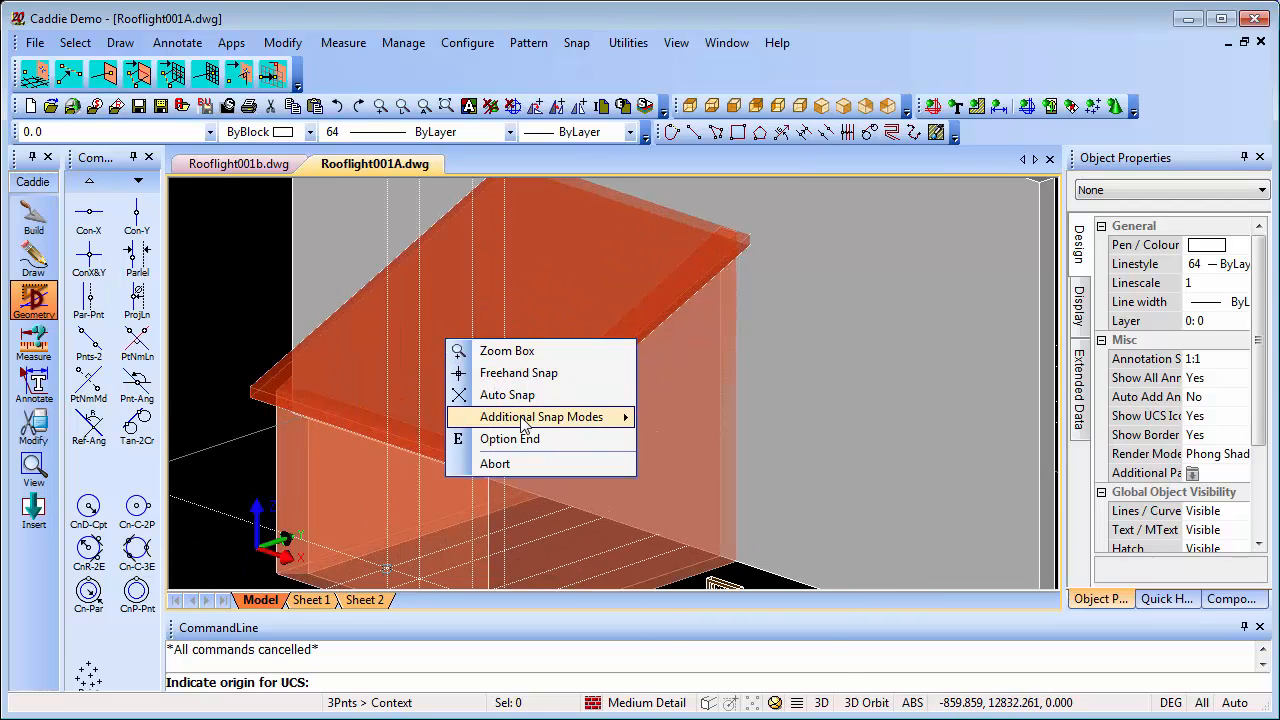
pyautogui.moveTo(540, 416)
pyautogui.click(695, 438)
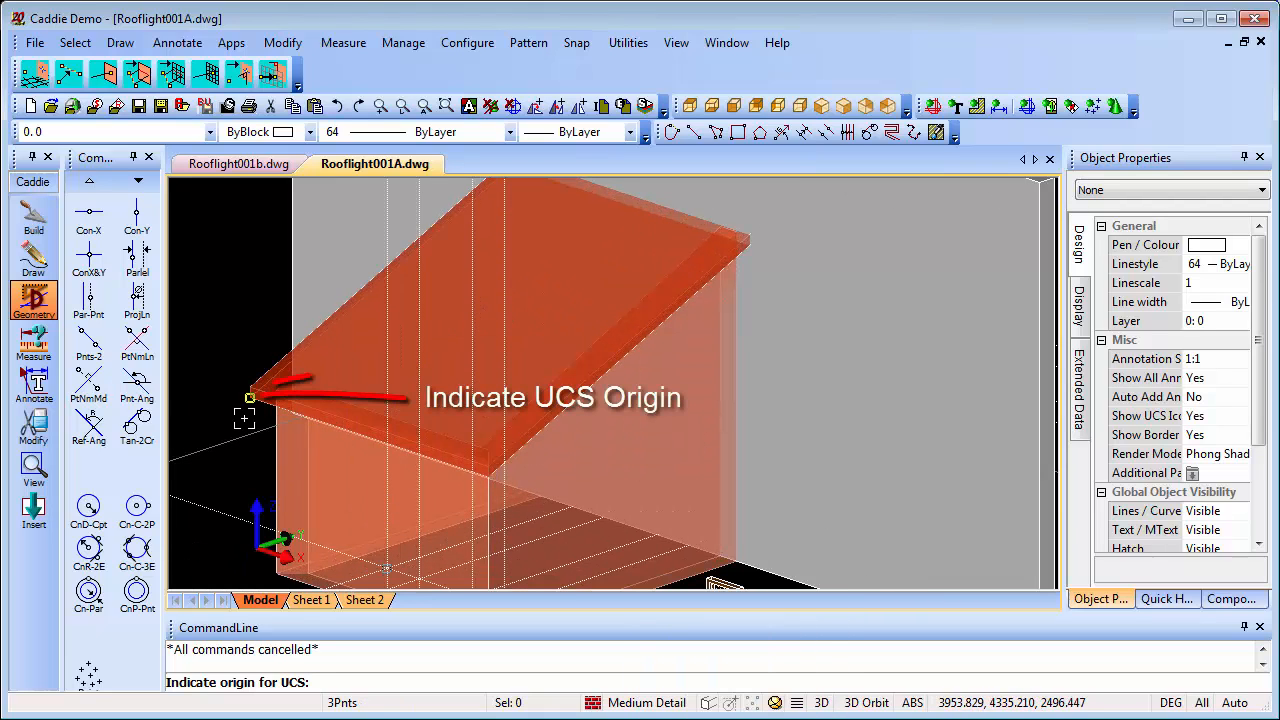
pyautogui.click(251, 400)
pyautogui.click(488, 471)
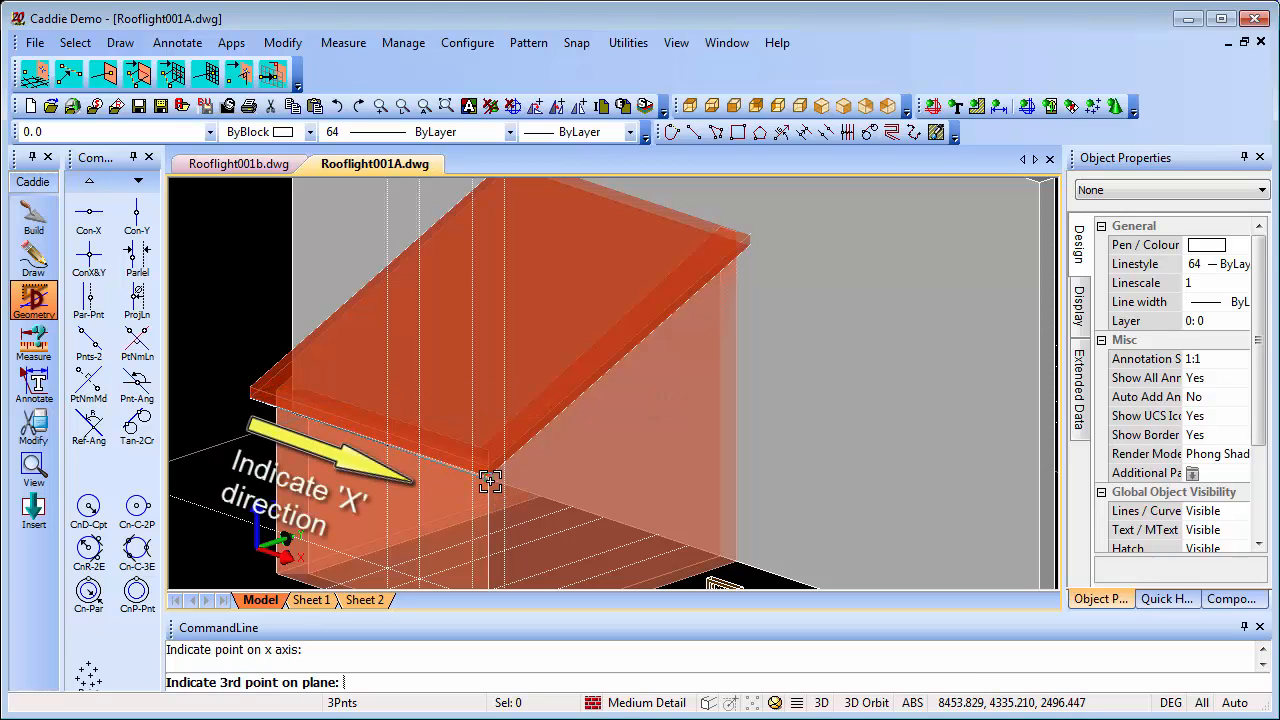
pyautogui.moveTo(516, 248); pyautogui.dragTo(584, 358, button='middle')
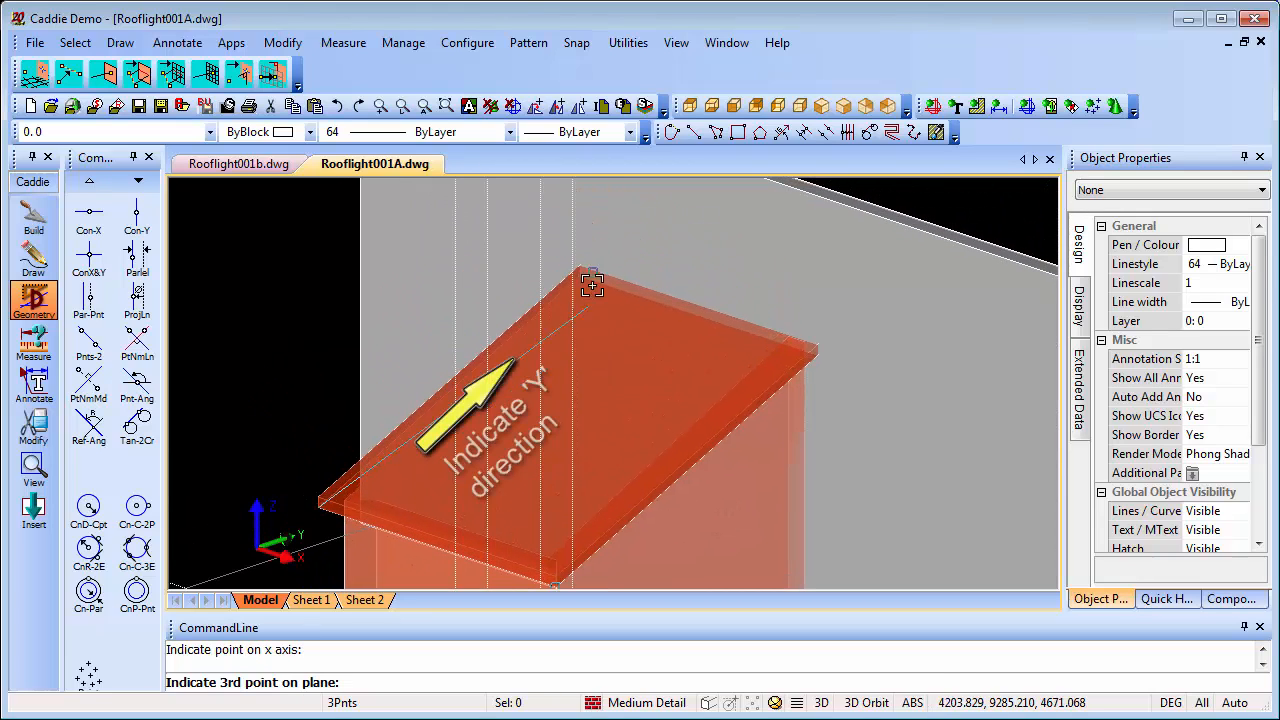
pyautogui.click(585, 265)
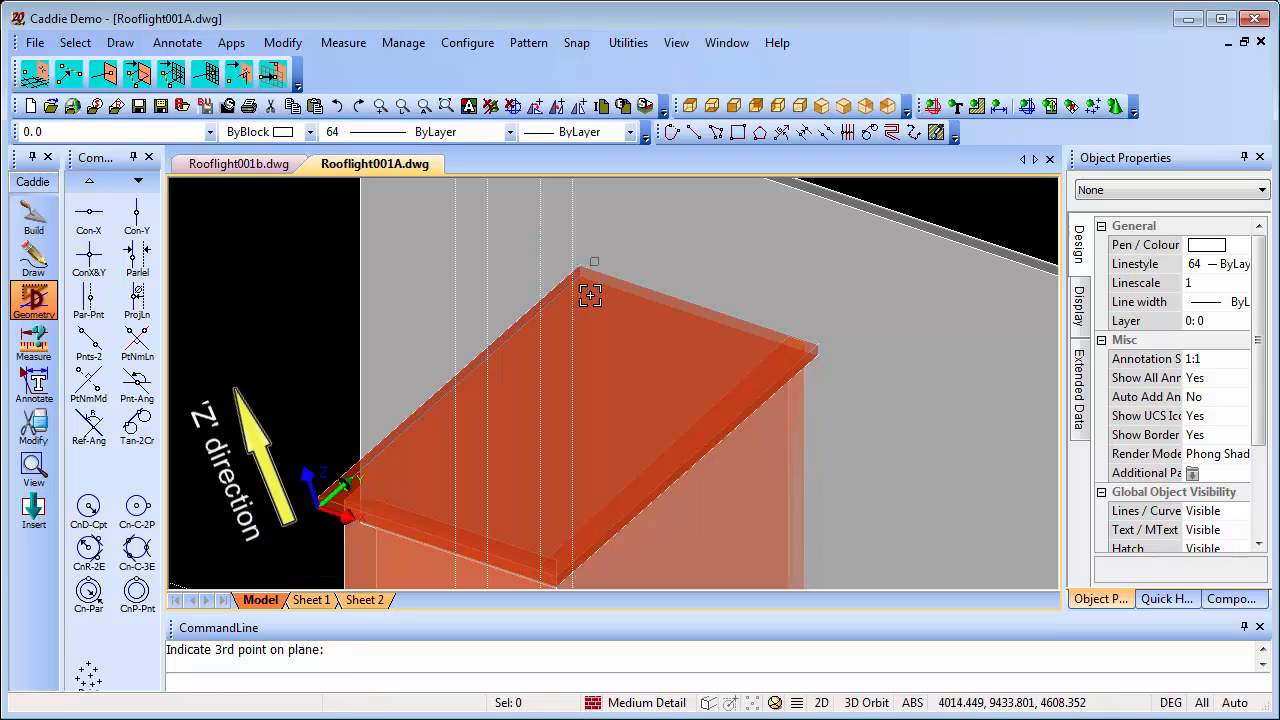
pyautogui.scroll(-2, 594, 438)
pyautogui.moveTo(588, 420); pyautogui.dragTo(474, 354, button='middle')
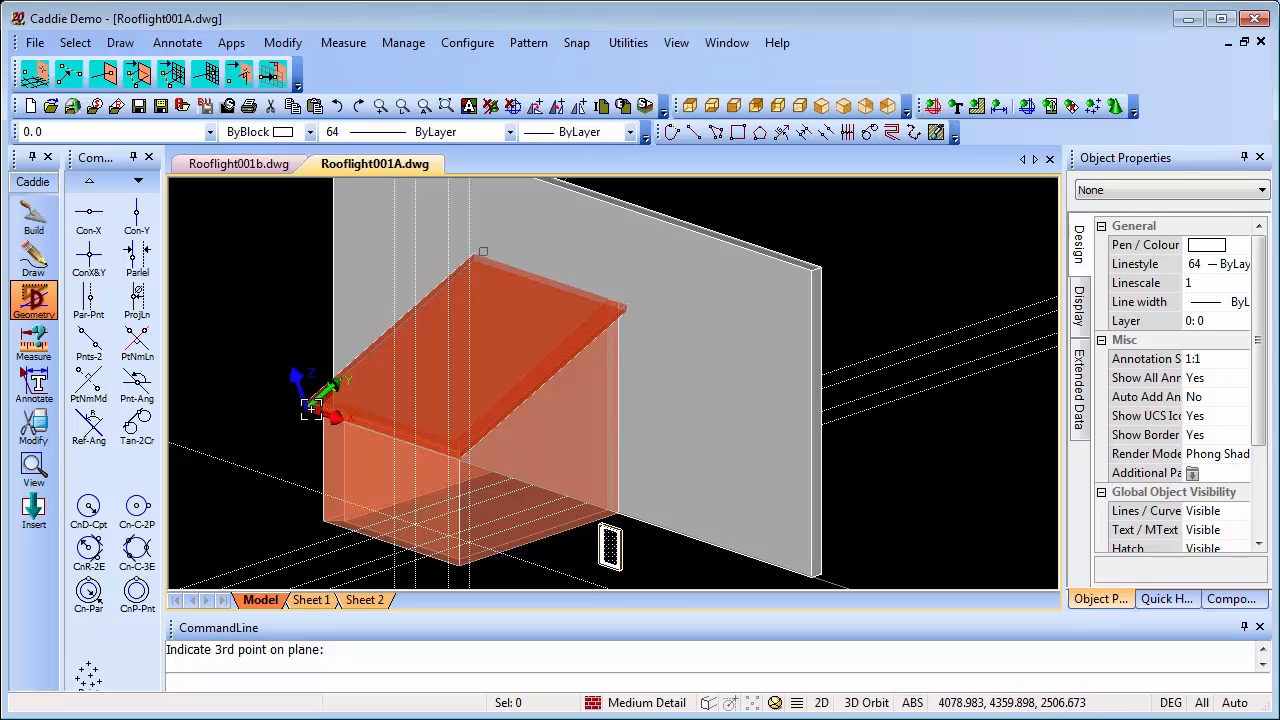
pyautogui.scroll(2, 341, 416)
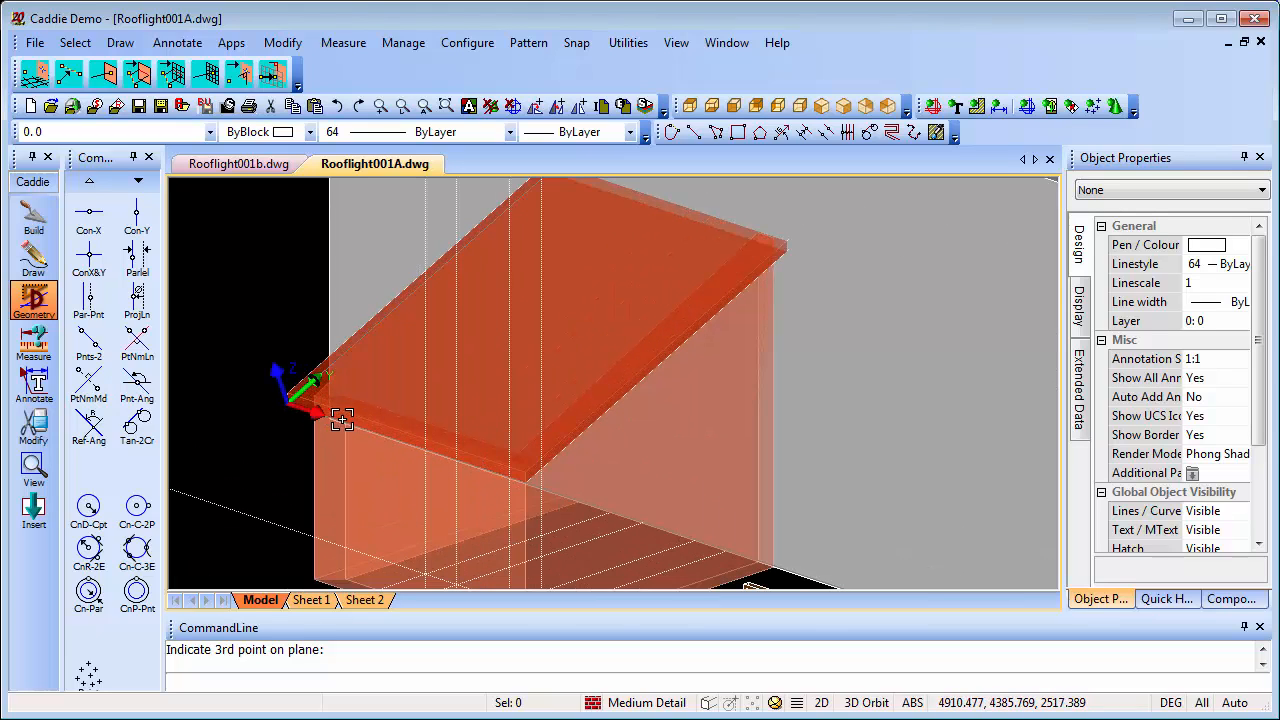
pyautogui.scroll(-3, 451, 425)
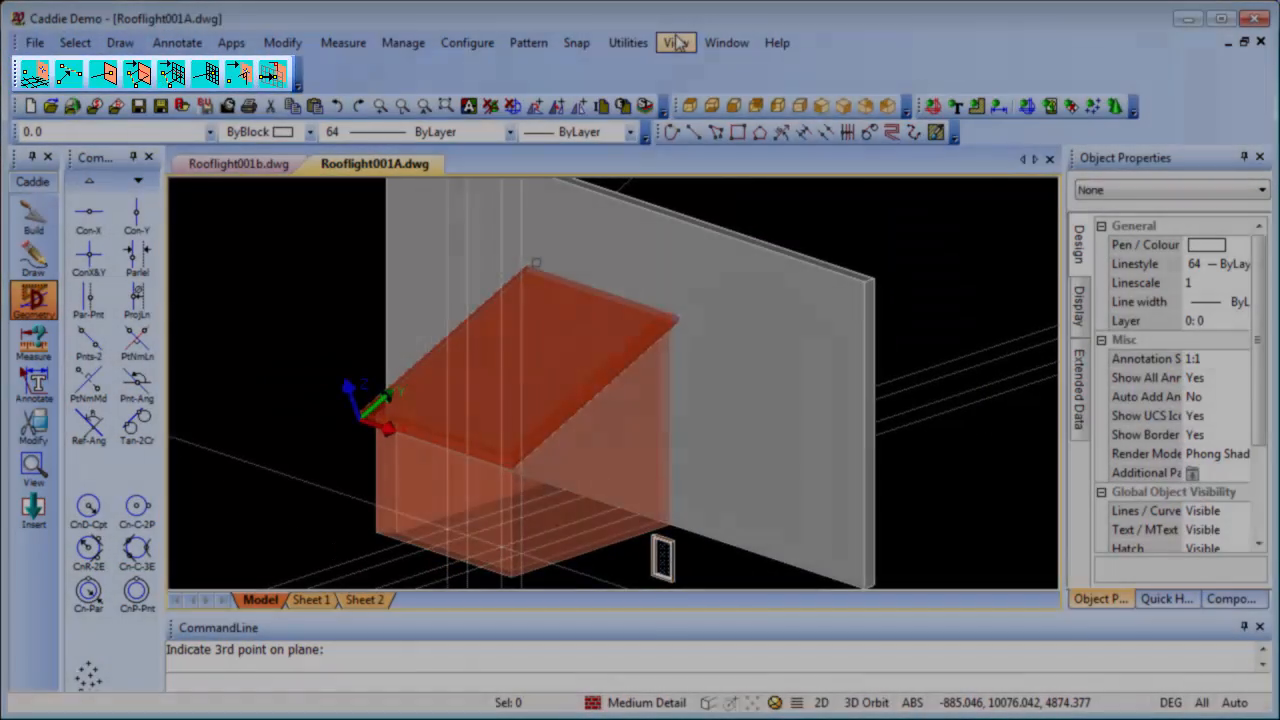
# Check the 3DSnapMenu entry in the toolbar customization settings
pyautogui.click(676, 42)
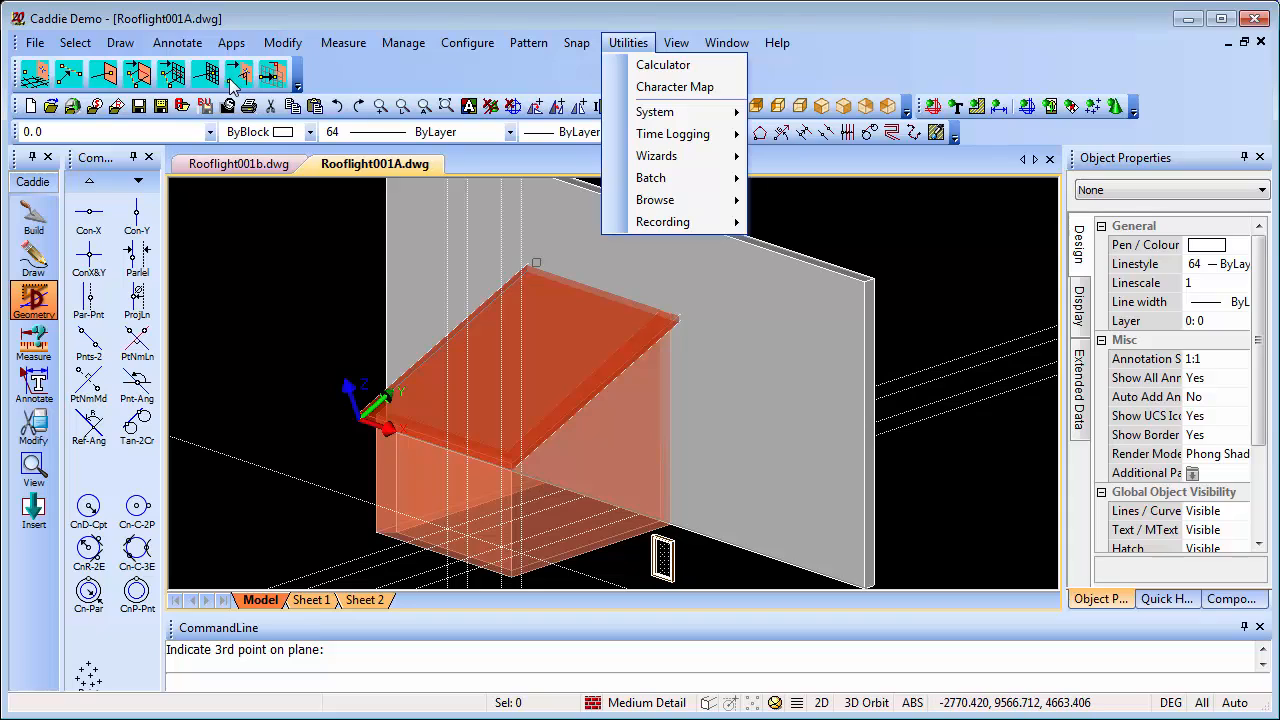
pyautogui.press('Escape')
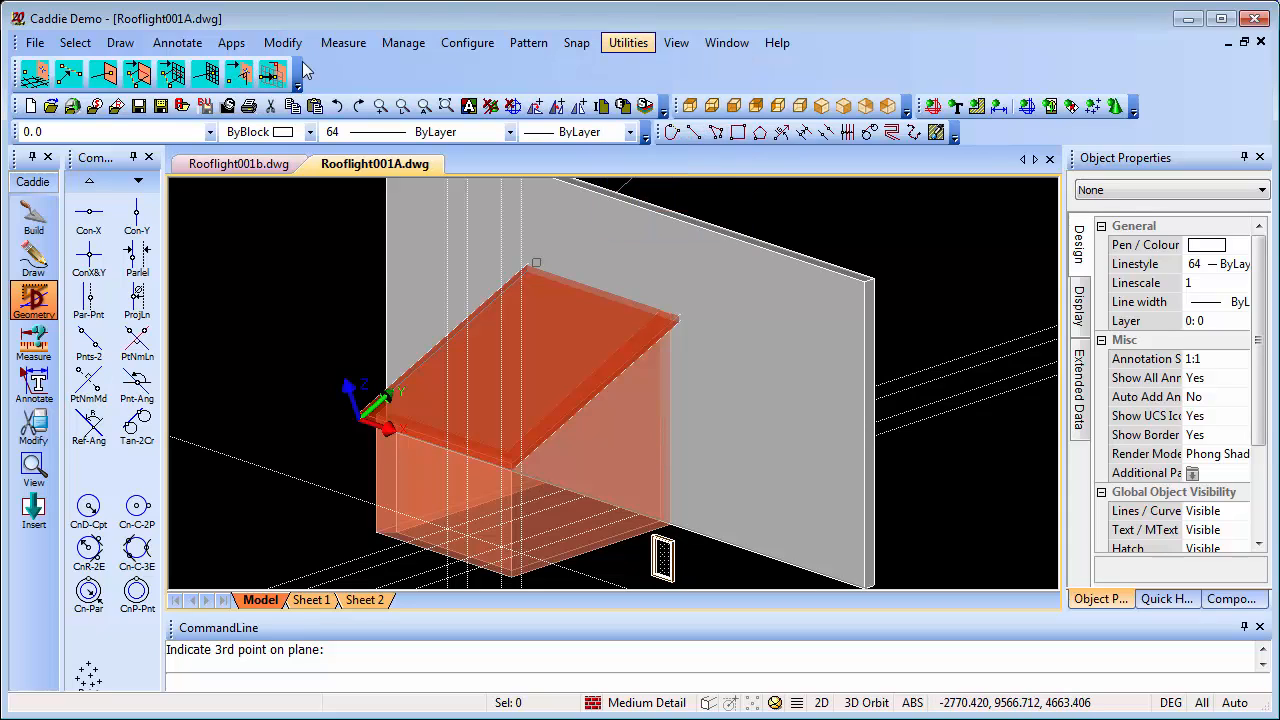
pyautogui.rightClick(428, 74)
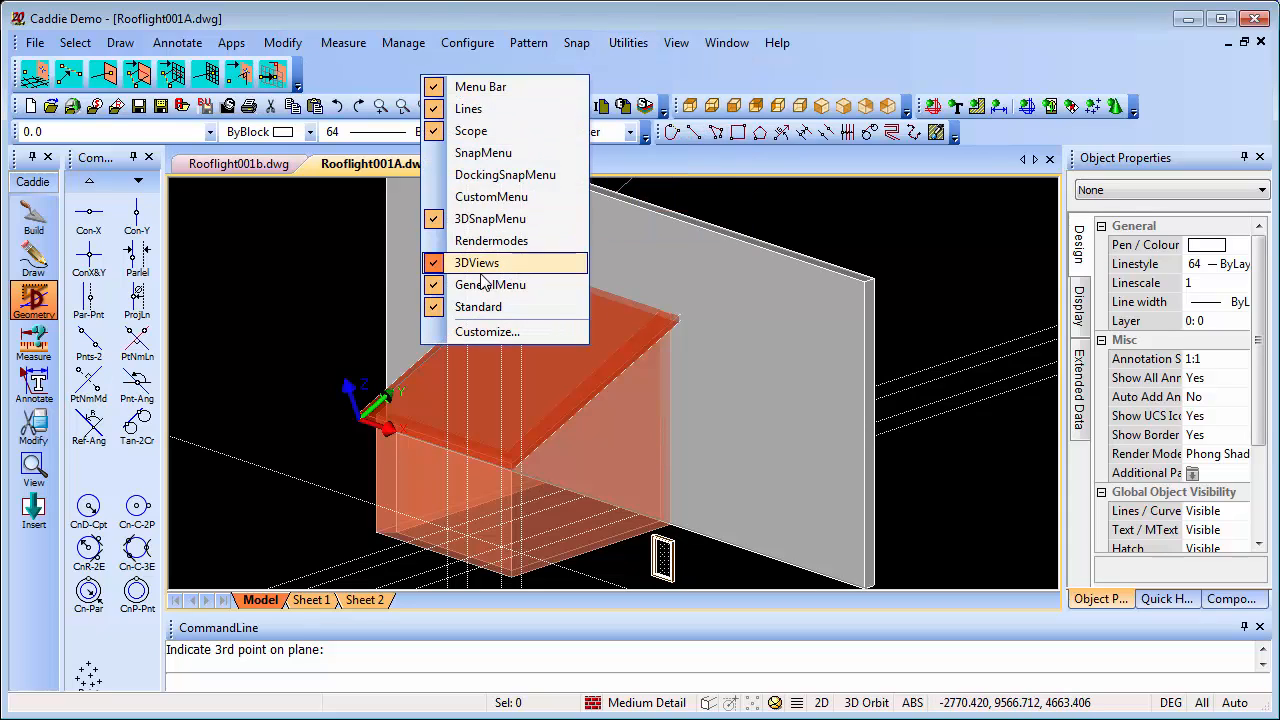
pyautogui.press('Return')
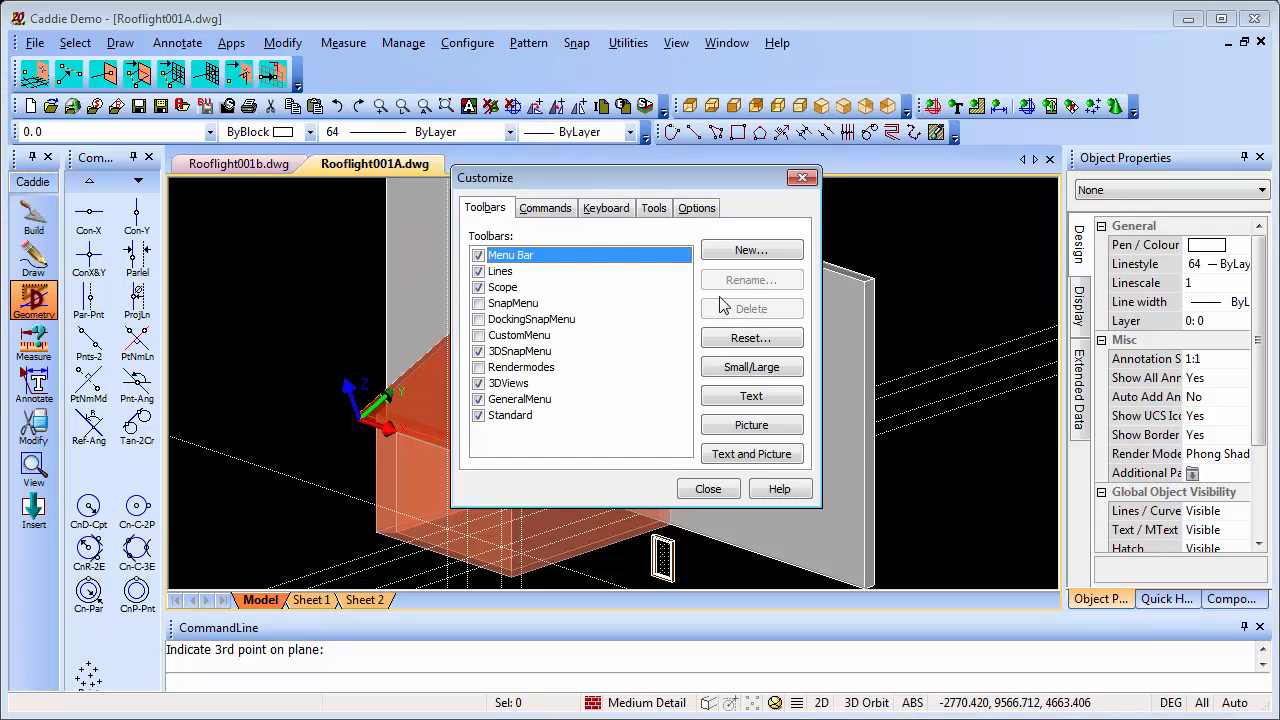
pyautogui.click(528, 355)
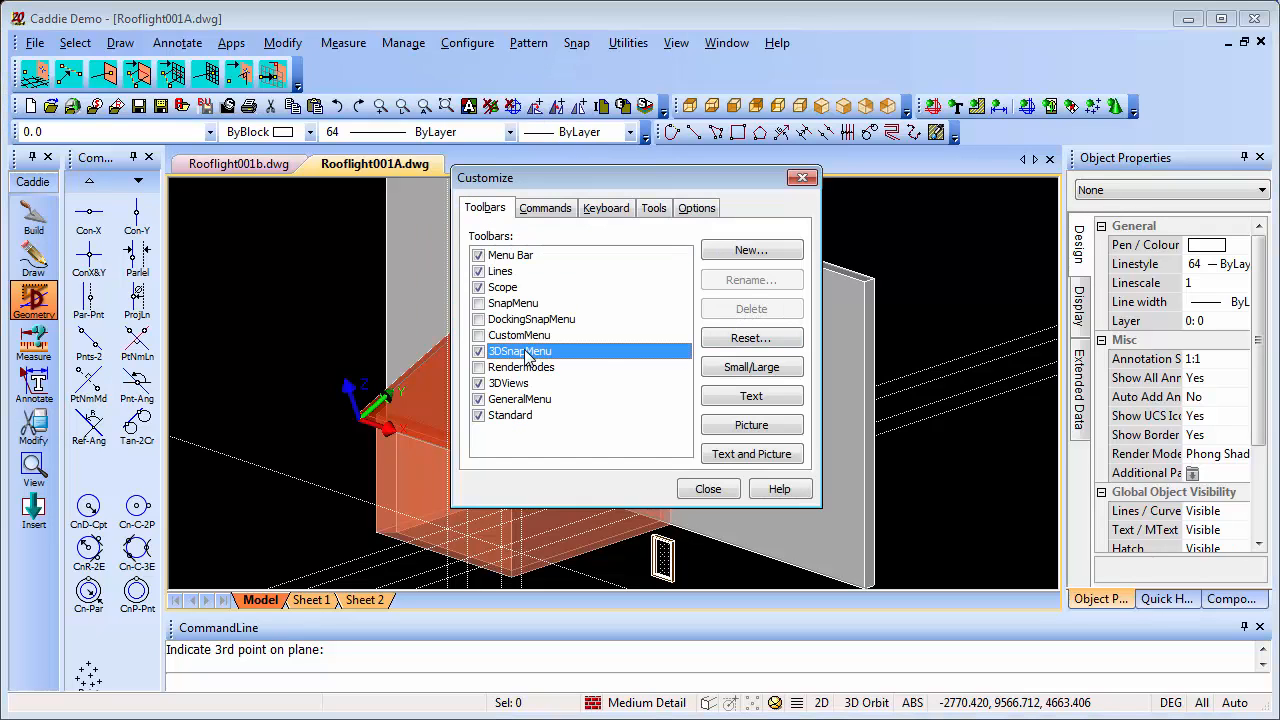
pyautogui.click(747, 396)
pyautogui.click(722, 492)
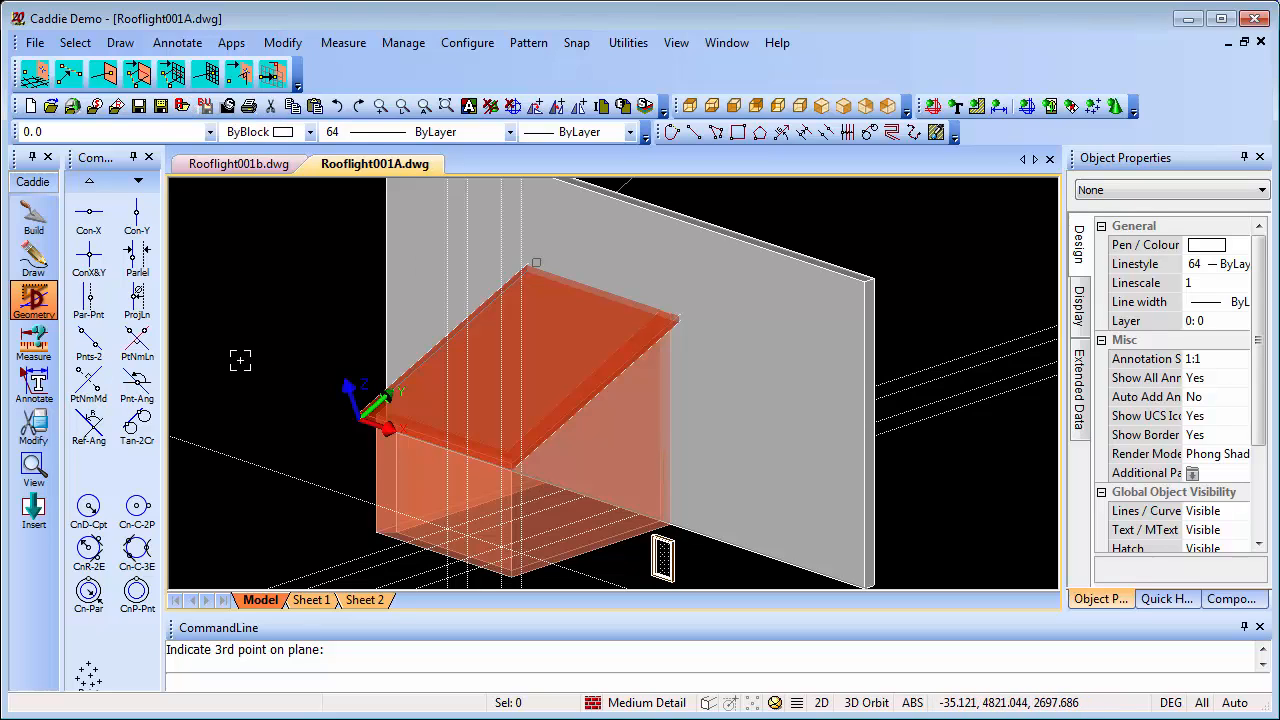
# Place X and Y construction lines on the roof plane where the four vertical construction lines project onto the current UCS
pyautogui.click(89, 259)
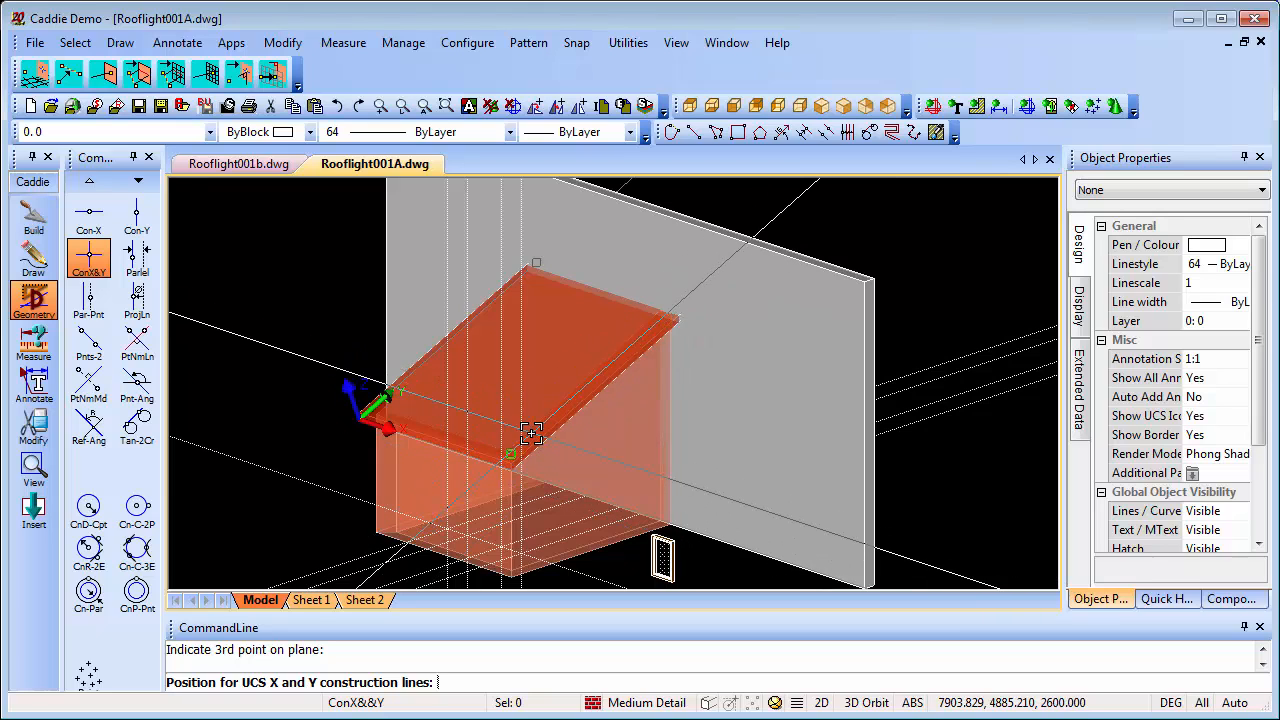
pyautogui.click(207, 74)
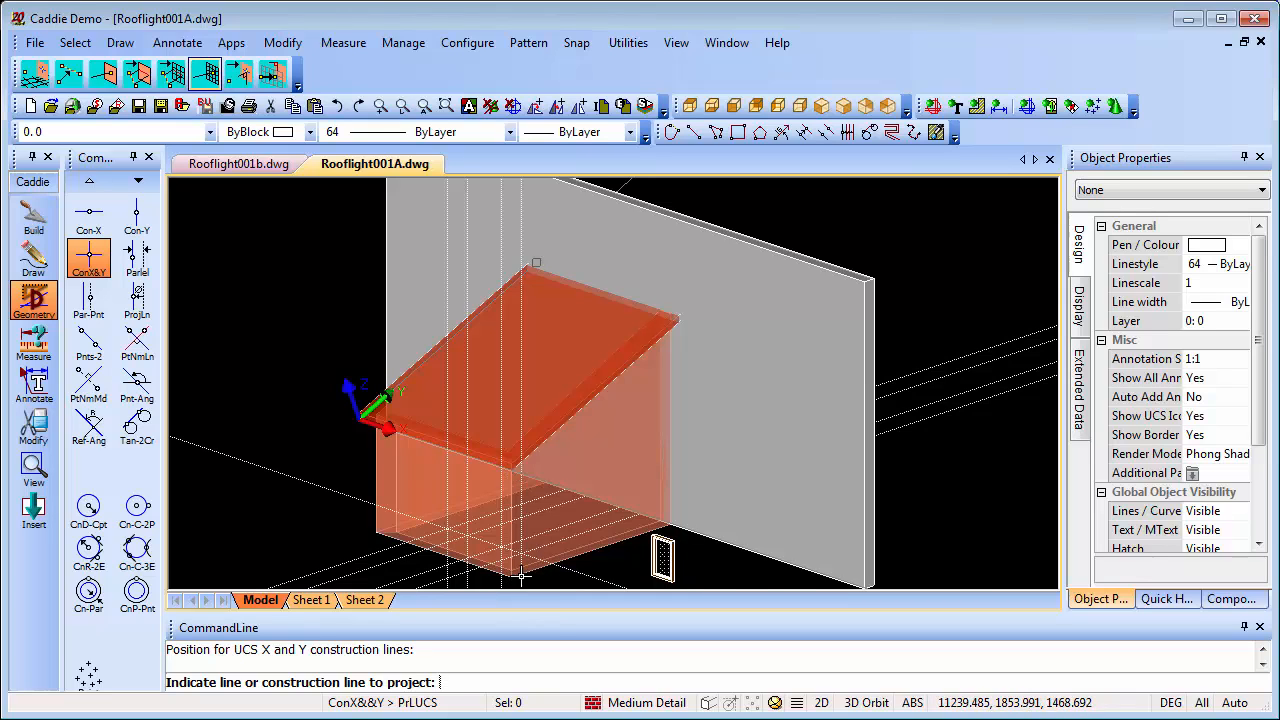
pyautogui.moveTo(521, 575); pyautogui.dragTo(521, 536, button='middle')
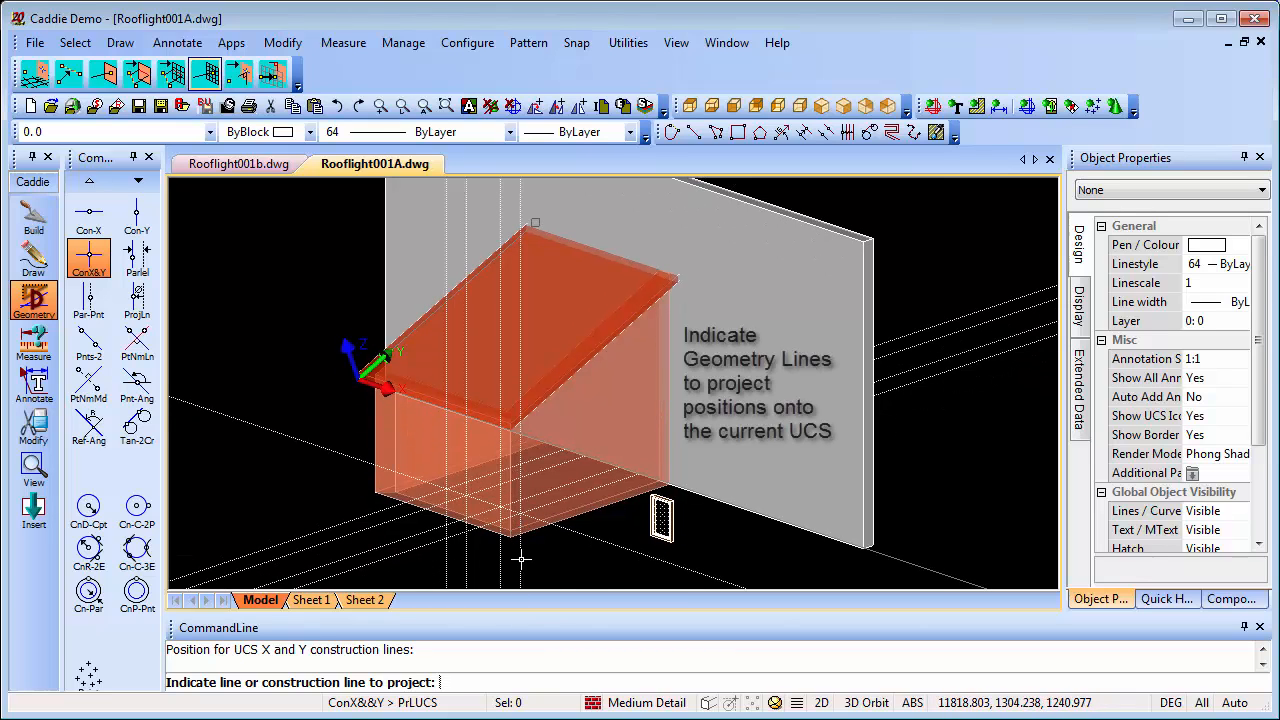
pyautogui.click(521, 560)
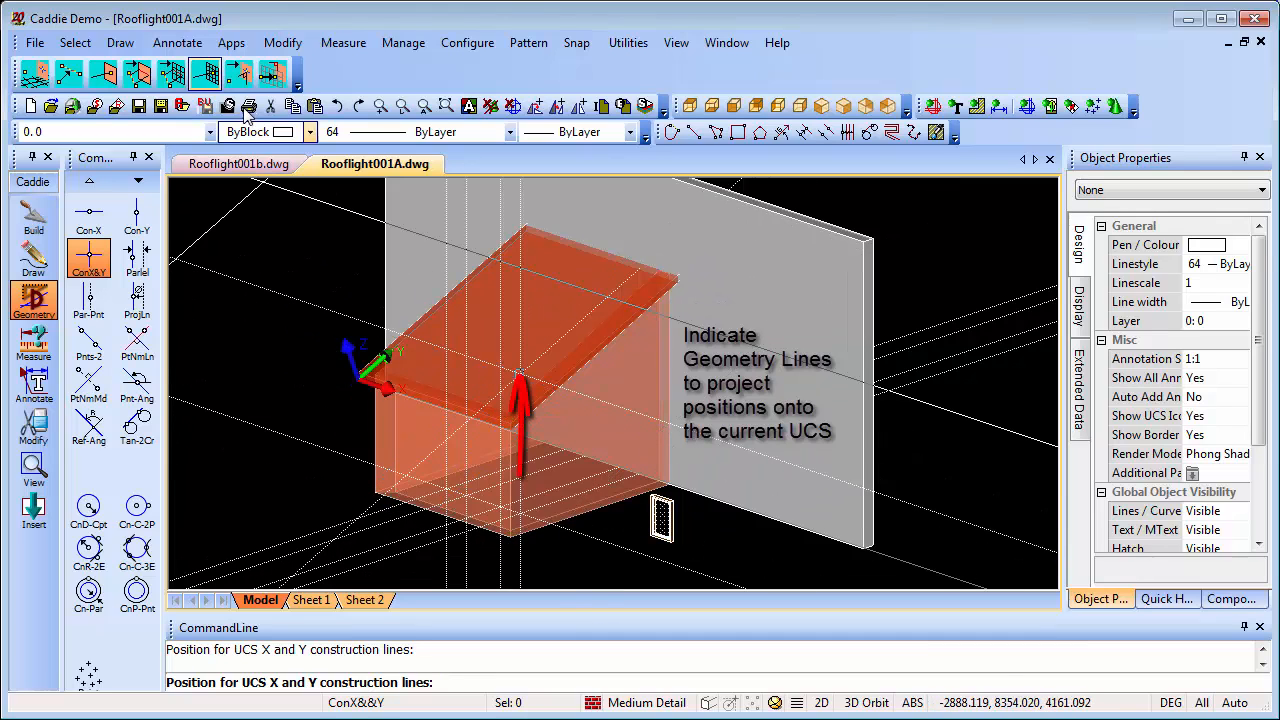
pyautogui.click(498, 372)
pyautogui.click(498, 573)
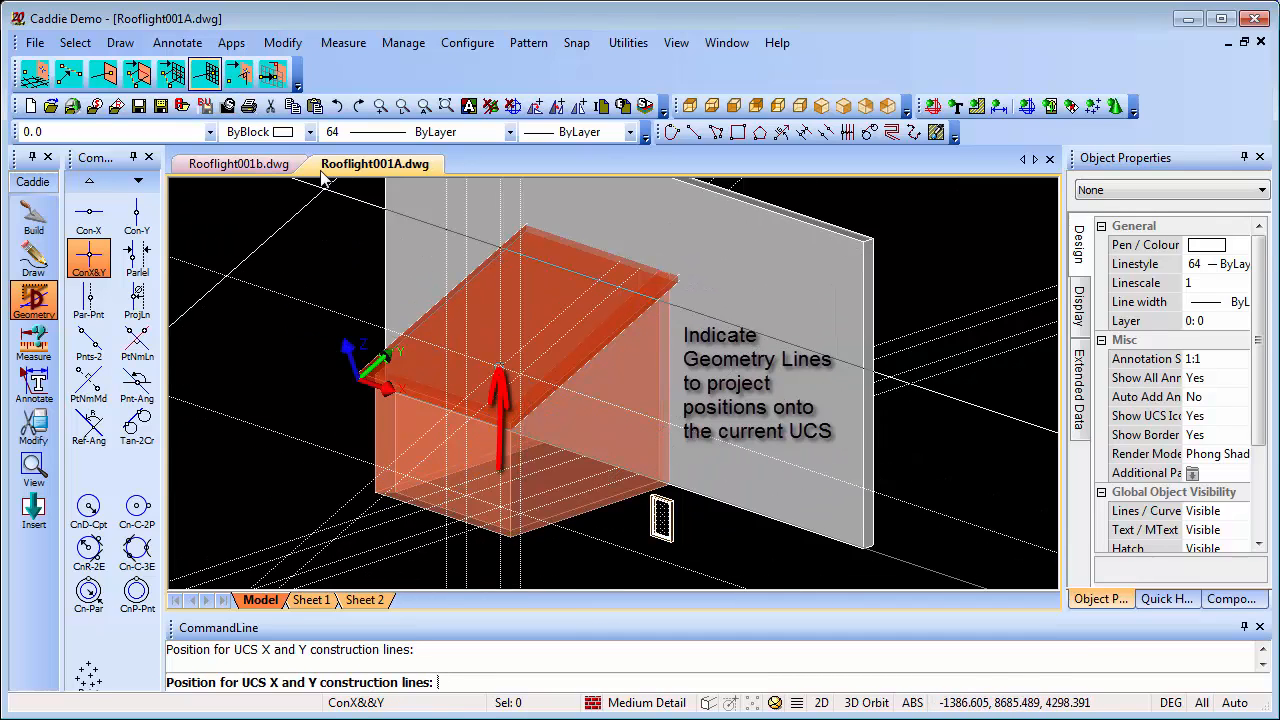
pyautogui.click(208, 77)
pyautogui.click(469, 568)
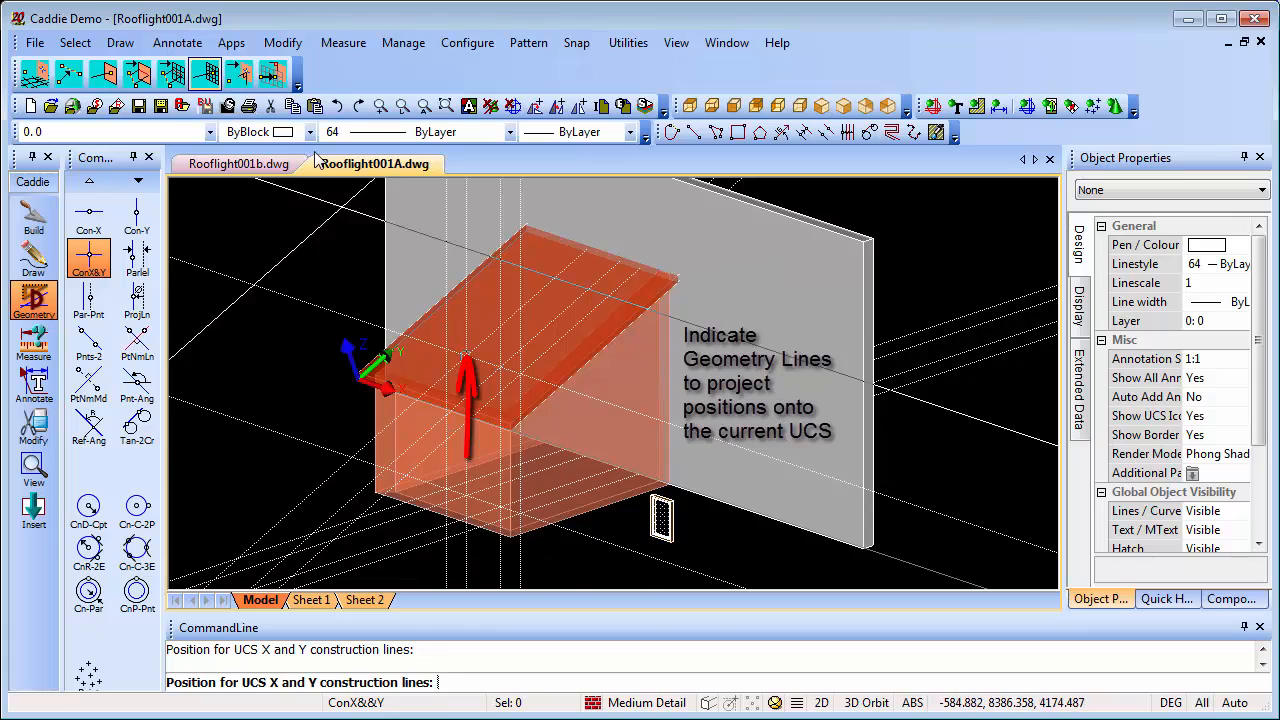
pyautogui.click(208, 77)
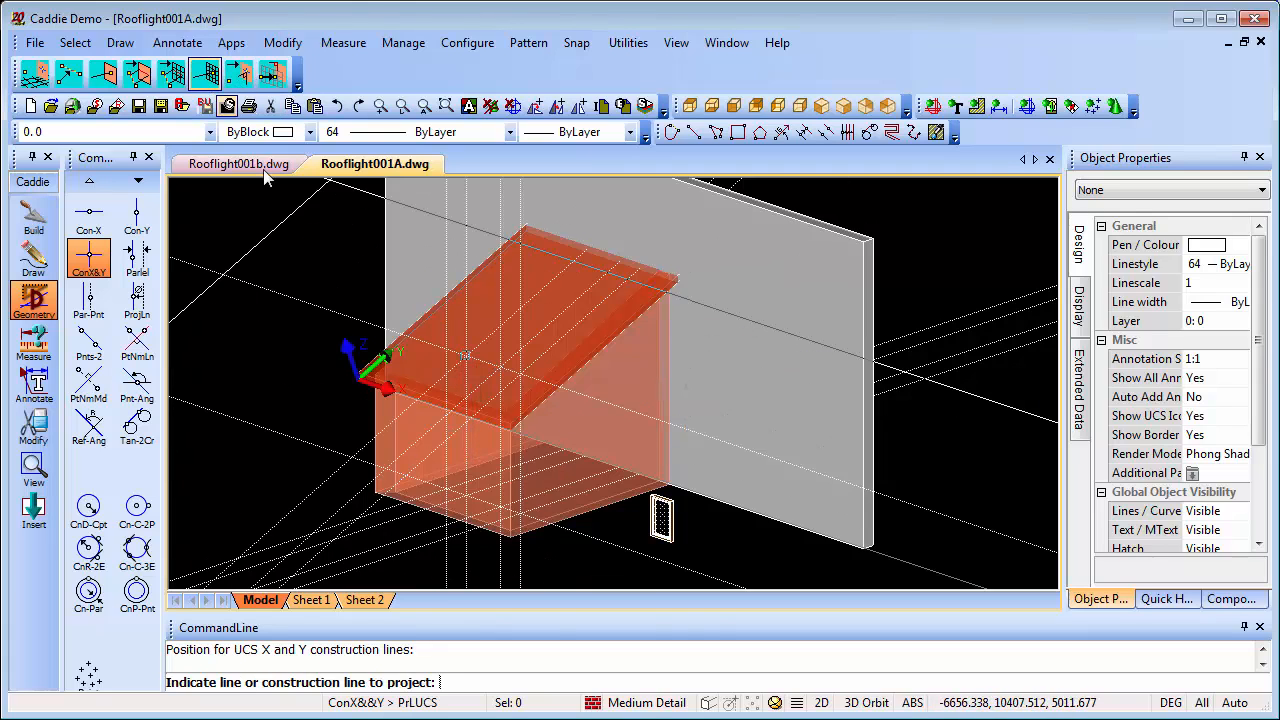
pyautogui.click(445, 565)
pyautogui.scroll(2, 491, 344)
pyautogui.scroll(2, 491, 344)
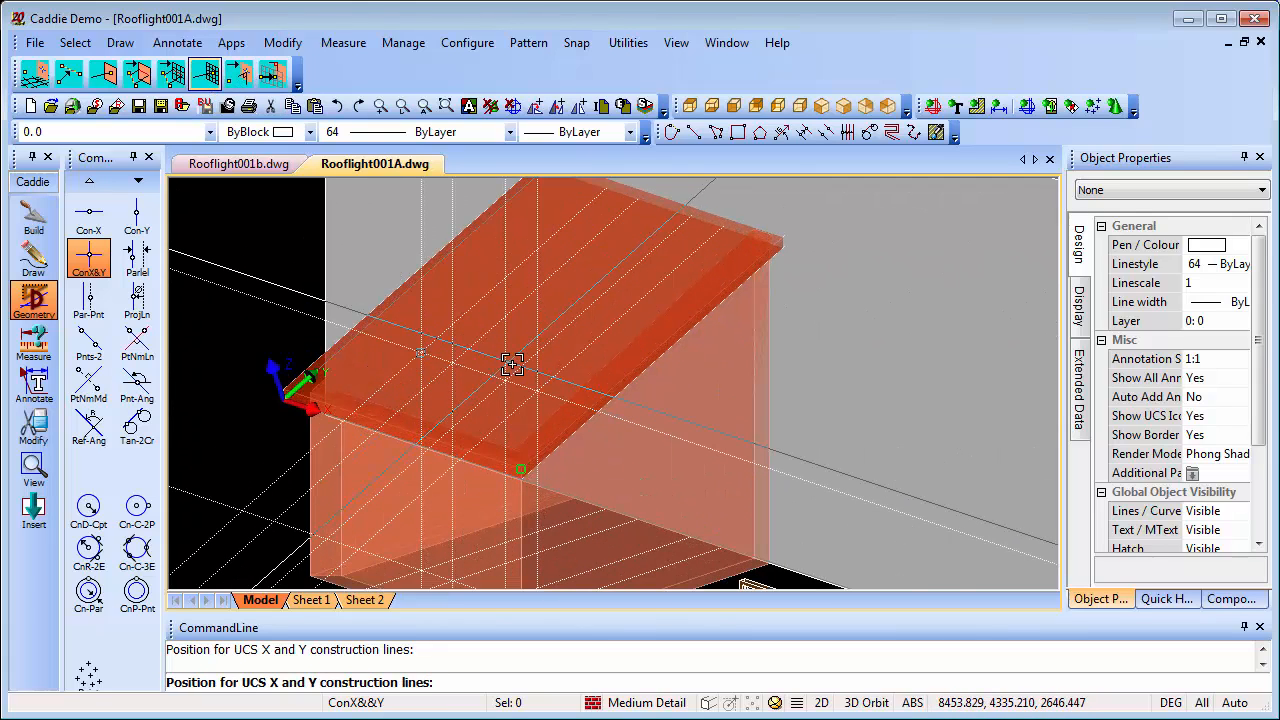
# Add a parallel construction line 900 up the slope from the construction line marking the lower edge of the rooflights
pyautogui.scroll(1, 587, 399)
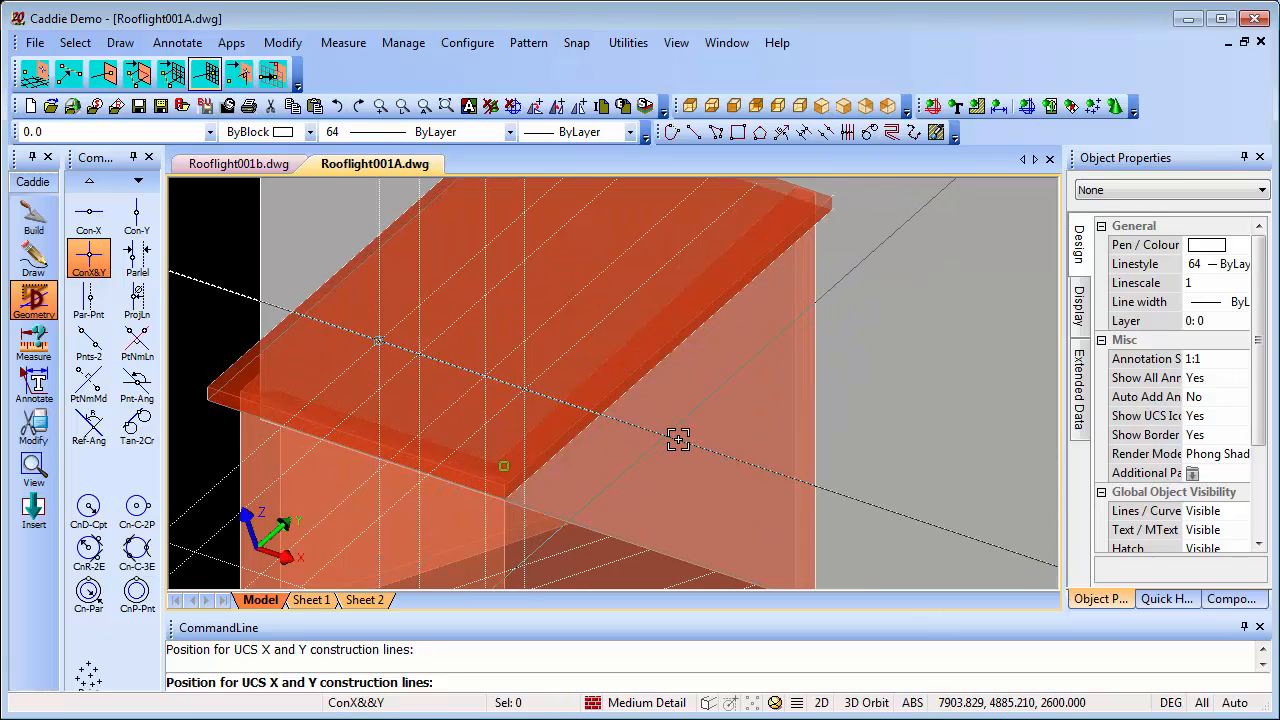
pyautogui.press('Escape')
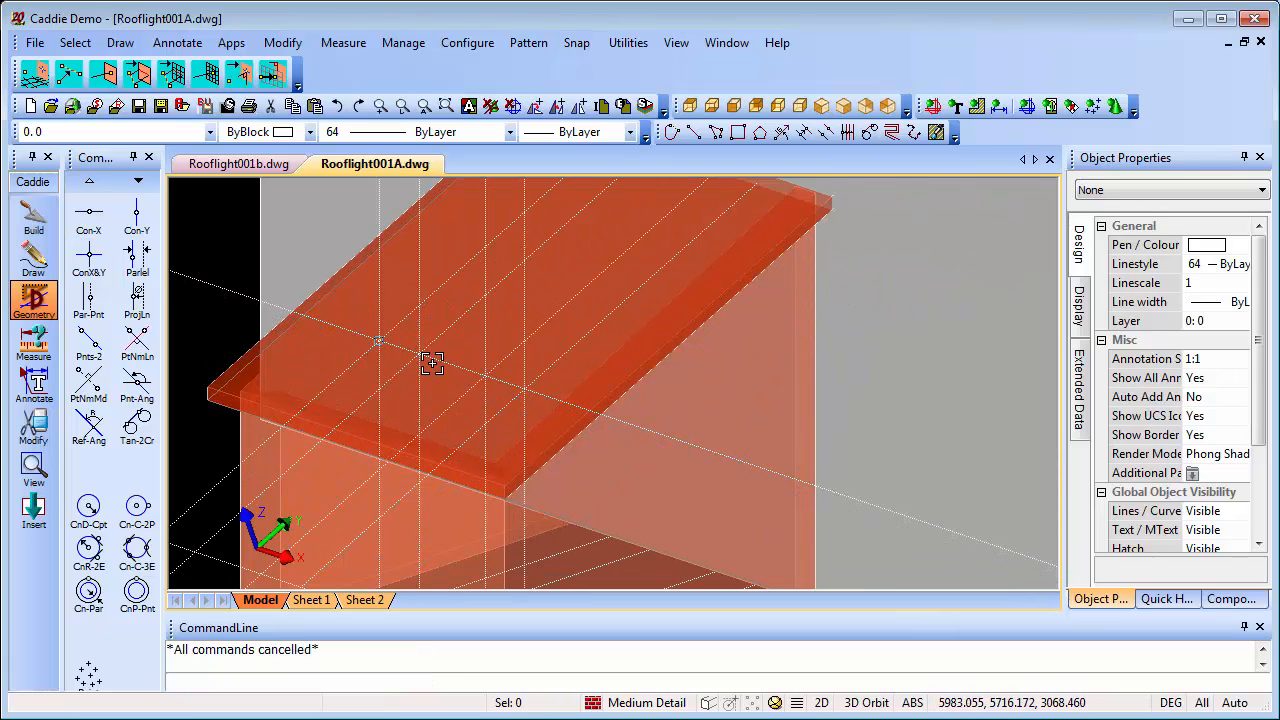
pyautogui.moveTo(439, 358); pyautogui.dragTo(529, 404, button='middle')
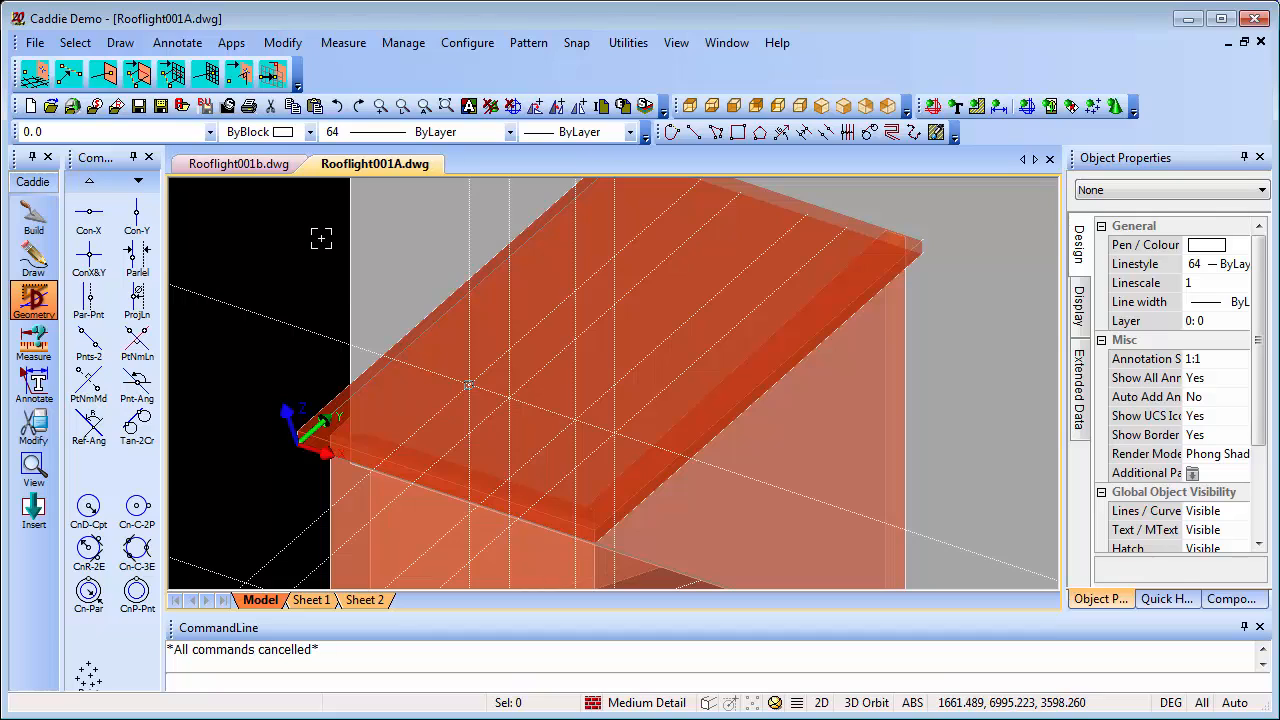
pyautogui.click(137, 258)
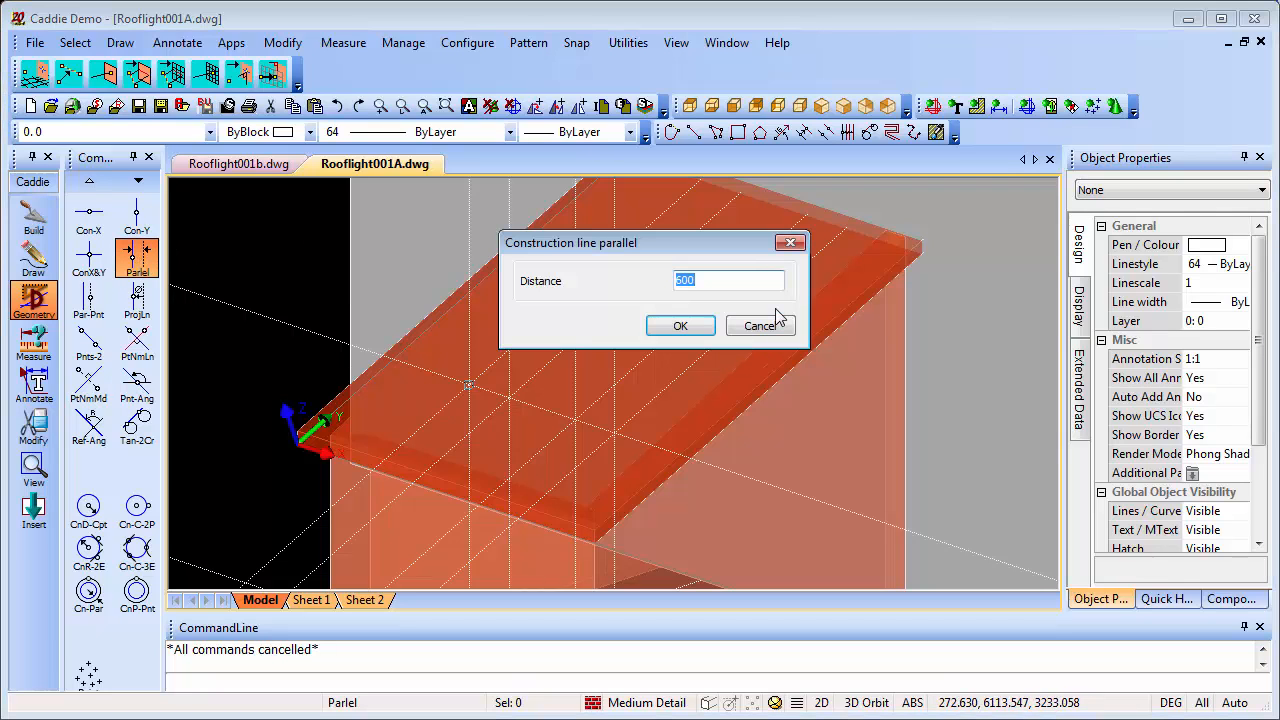
pyautogui.write('900')
pyautogui.click(708, 327)
pyautogui.click(274, 312)
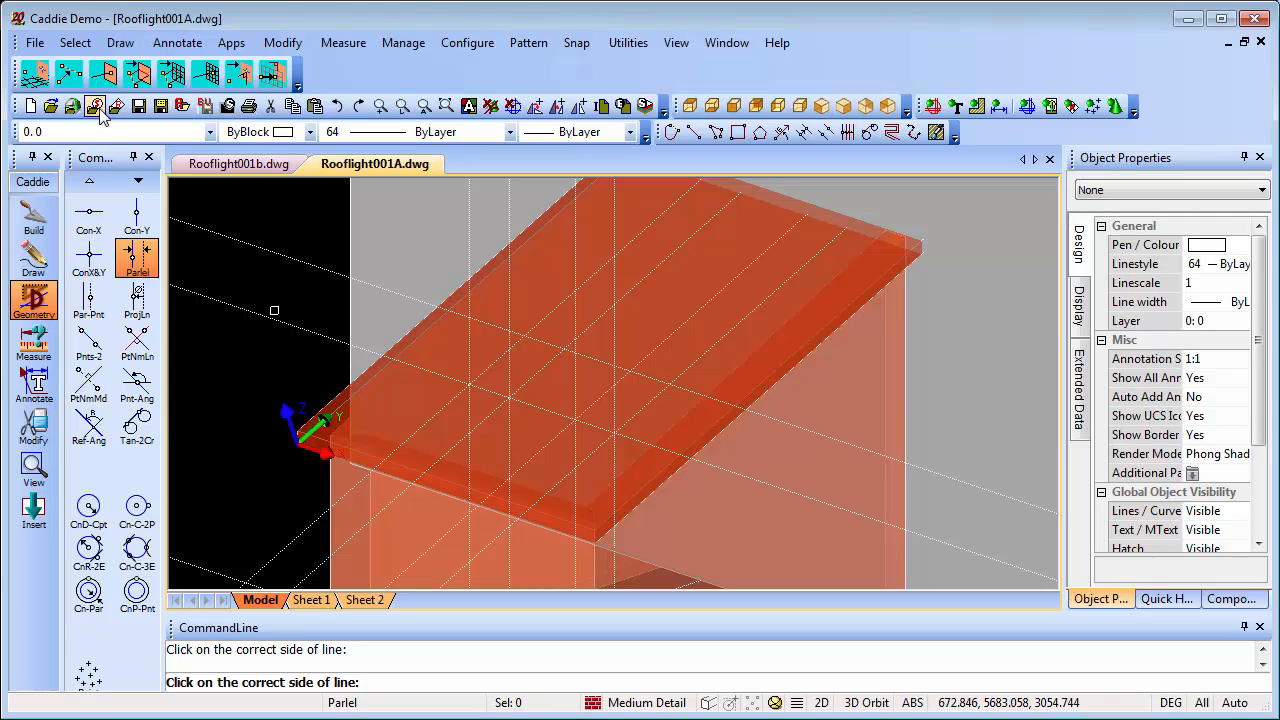
# Add a rectangular hole to the sloping roof slab between opposite construction-line intersections of the right-hand rooflight outline
pyautogui.click(120, 43)
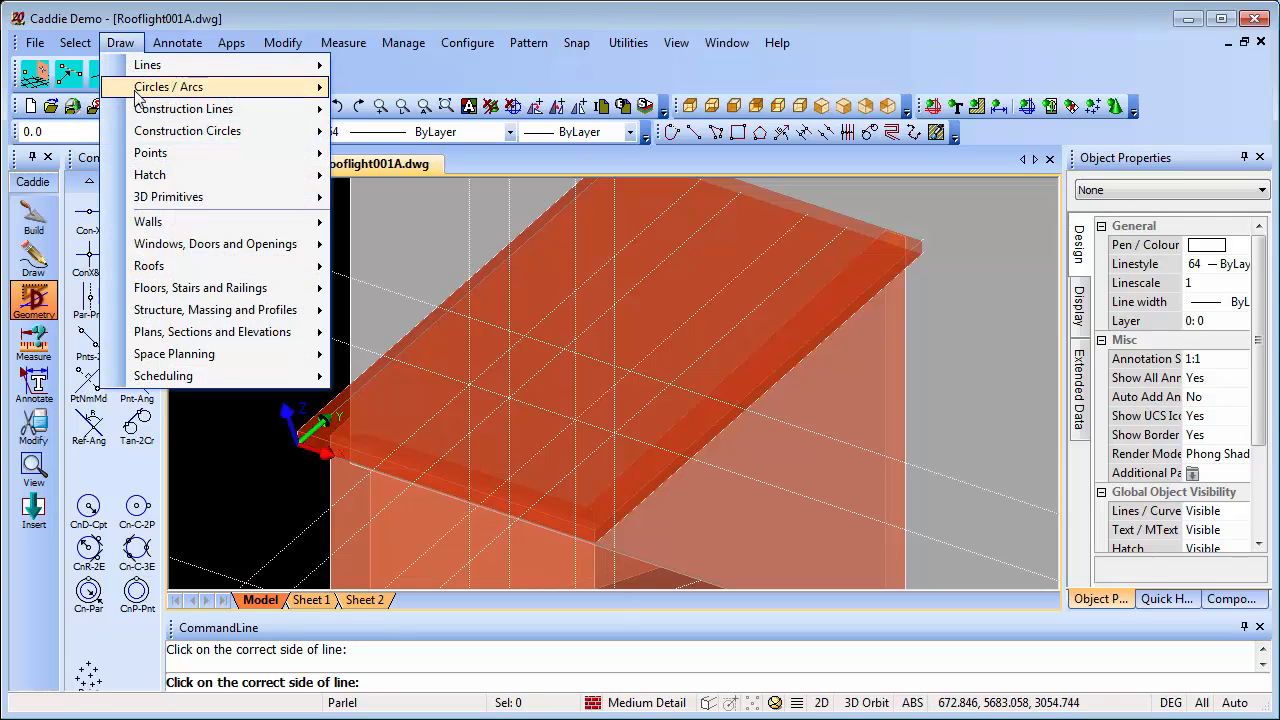
pyautogui.moveTo(184, 287)
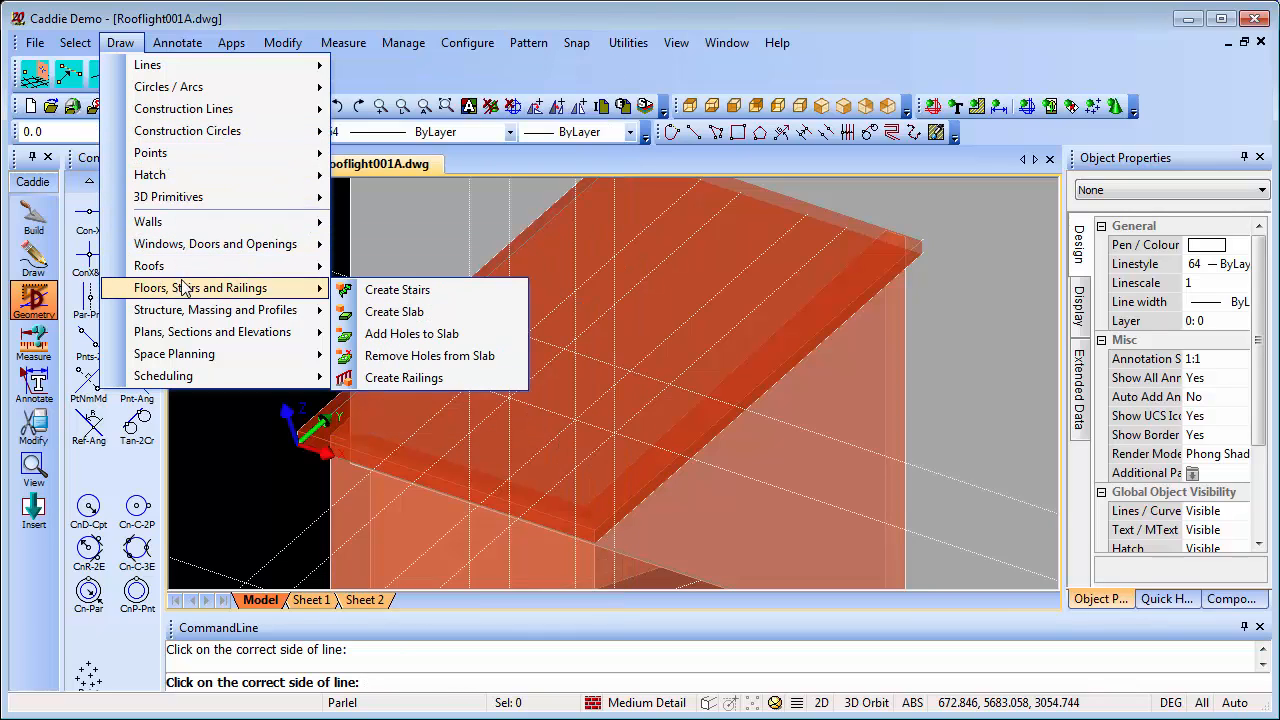
pyautogui.click(411, 334)
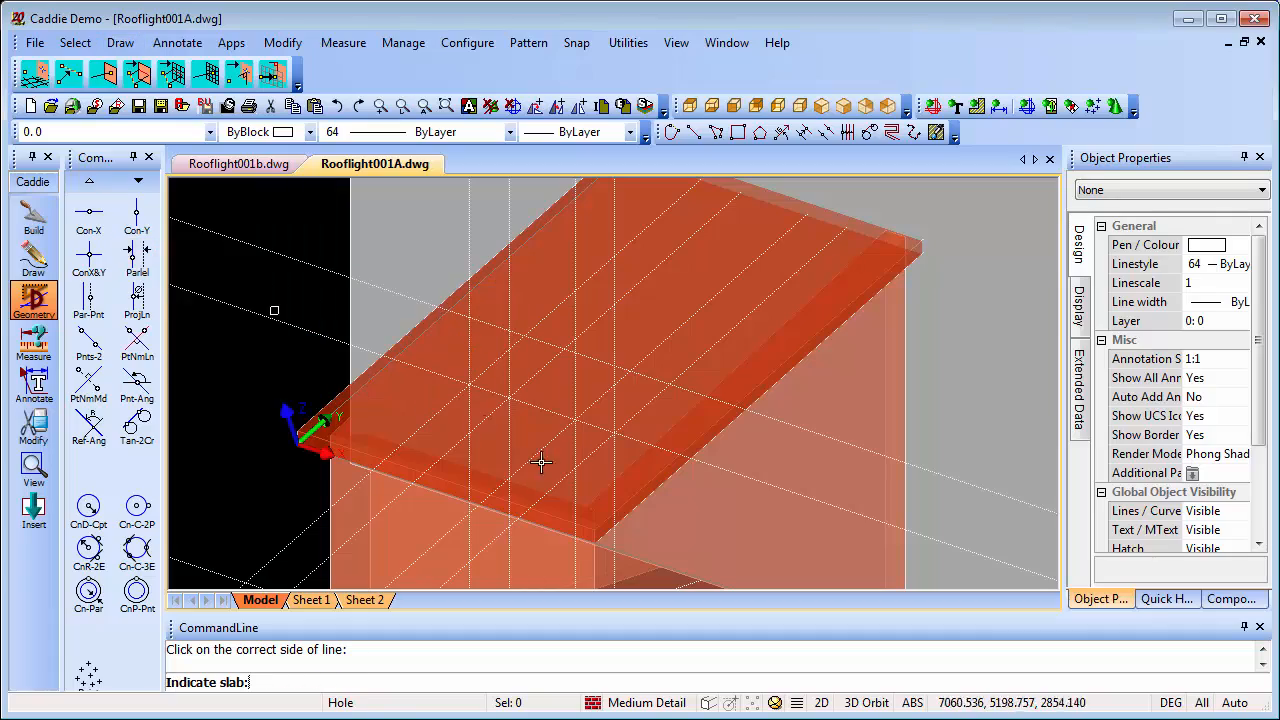
pyautogui.click(416, 401)
pyautogui.click(566, 458)
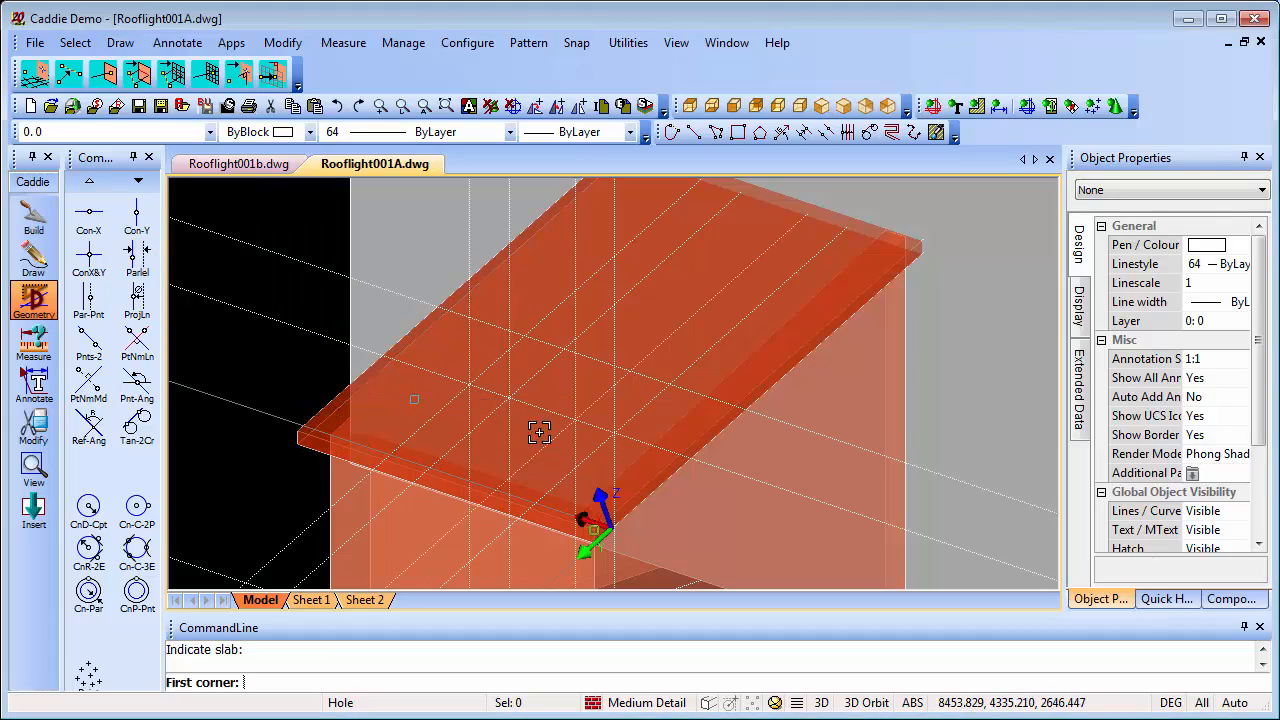
pyautogui.rightClick(521, 421)
pyautogui.click(565, 480)
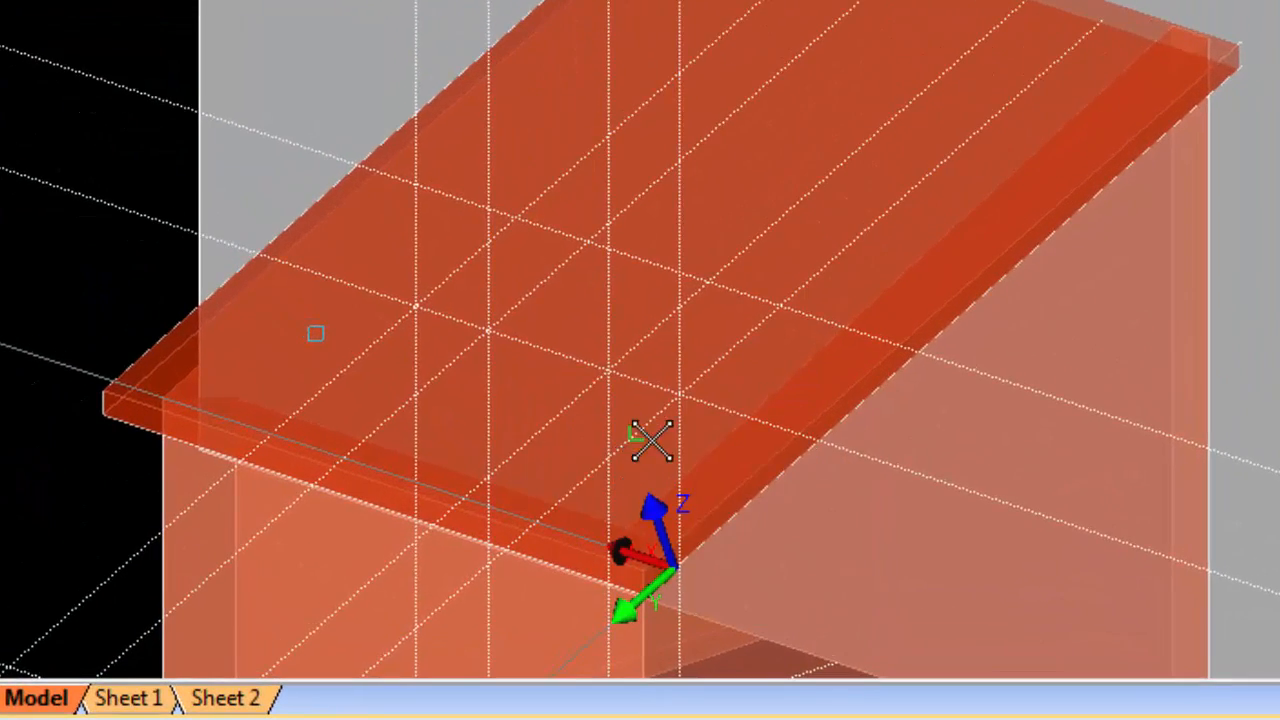
pyautogui.click(680, 393)
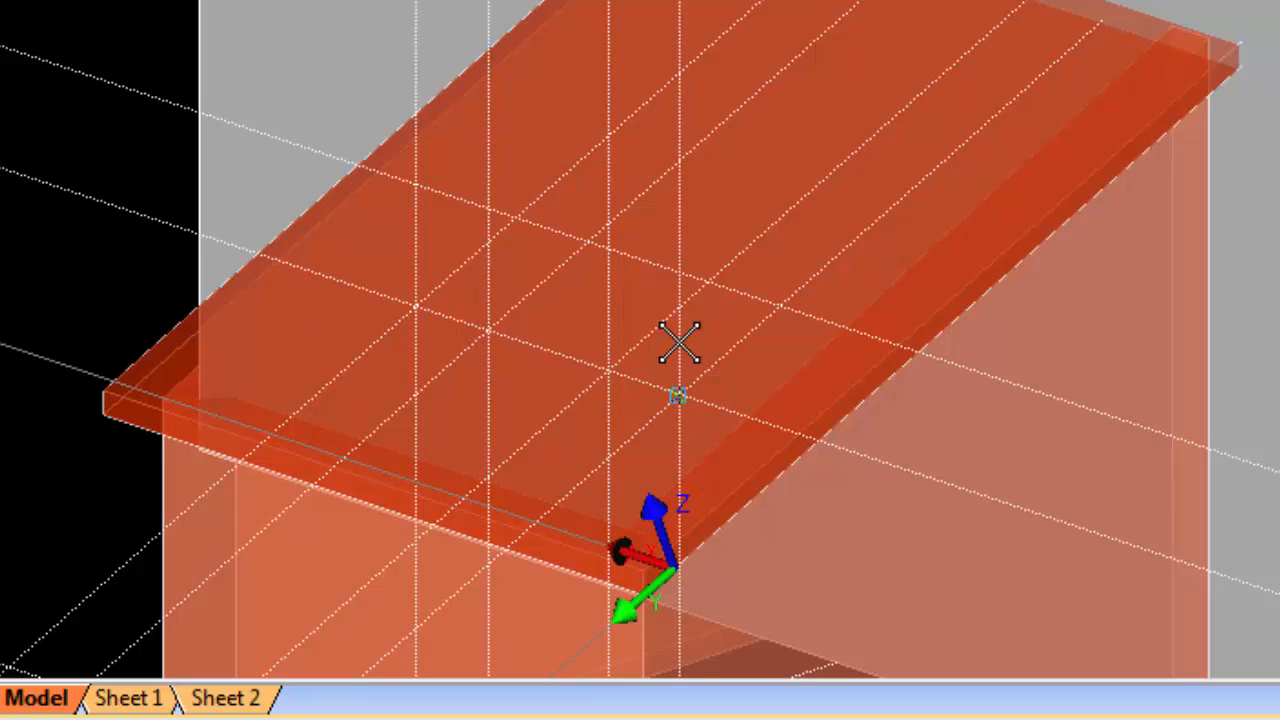
pyautogui.rightClick(703, 279)
pyautogui.click(820, 458)
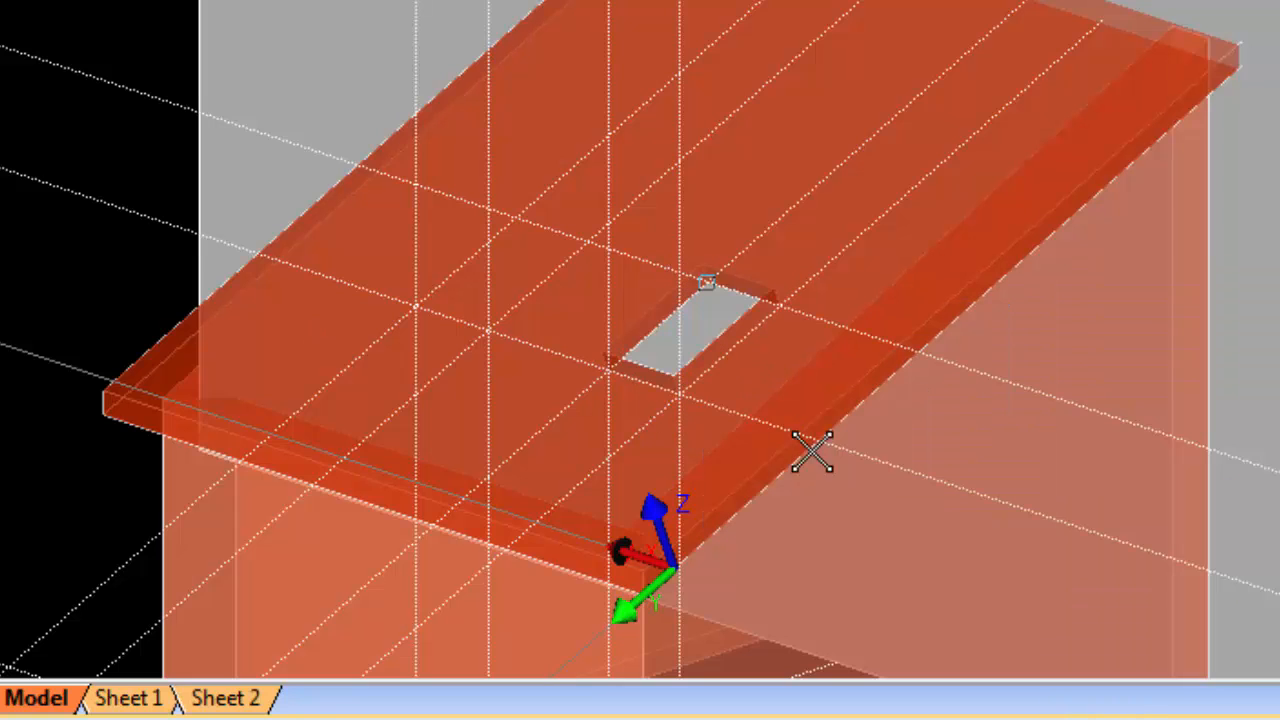
# Add the second rectangular hole to the roof slab between opposite construction-line intersections of the left-hand rooflight outline
pyautogui.click(486, 330)
pyautogui.click(508, 218)
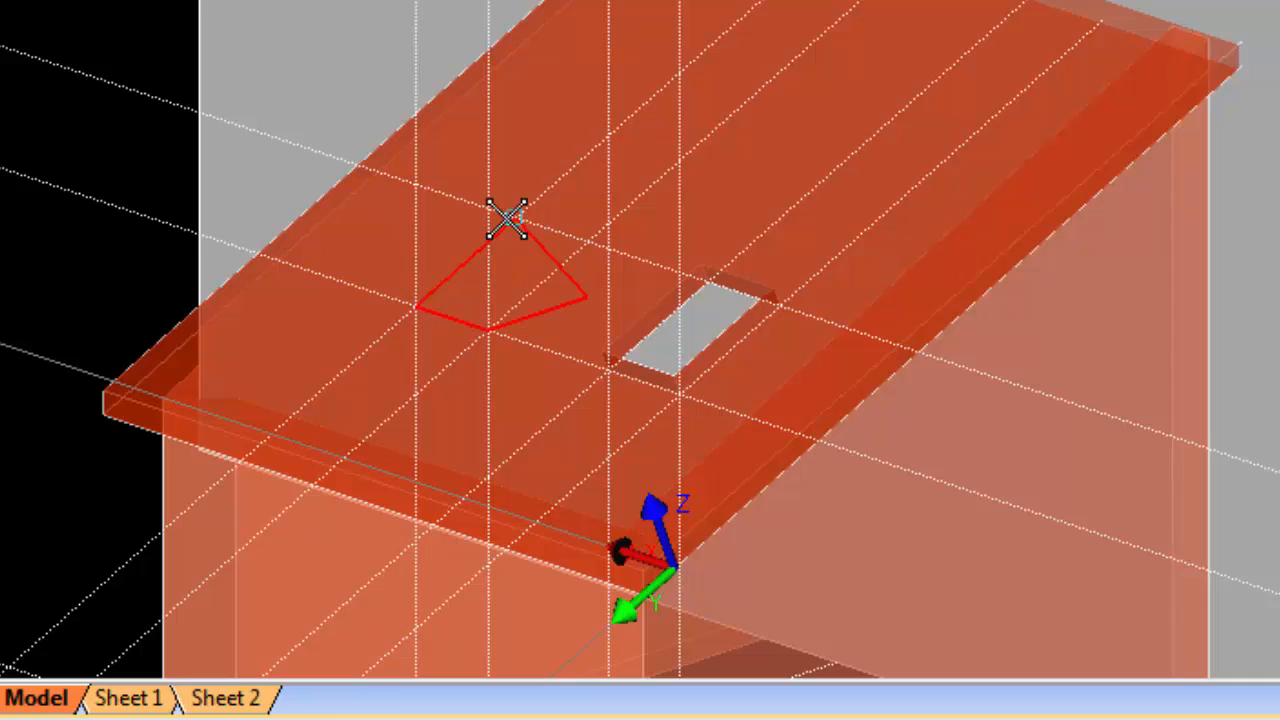
pyautogui.rightClick(547, 250)
pyautogui.click(674, 438)
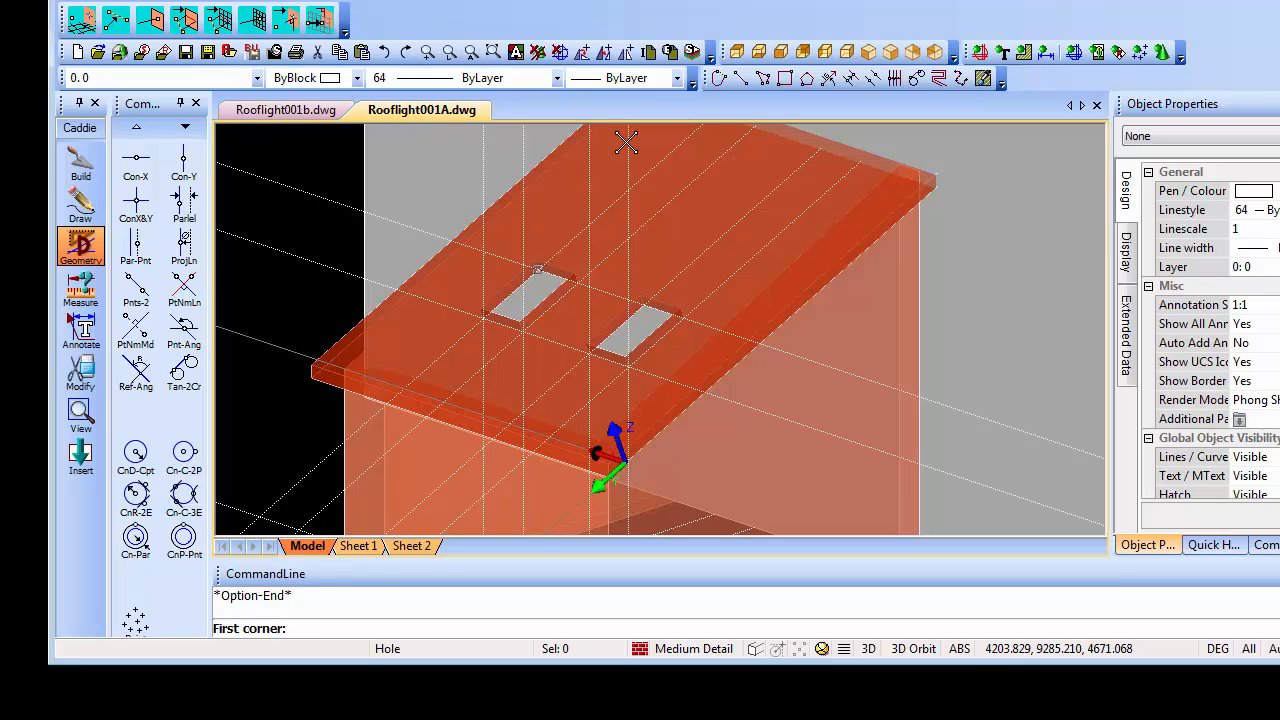
# Delete all construction lines and bring the slab and the free-standing window into view
pyautogui.click(559, 52)
pyautogui.scroll(-2, 634, 320)
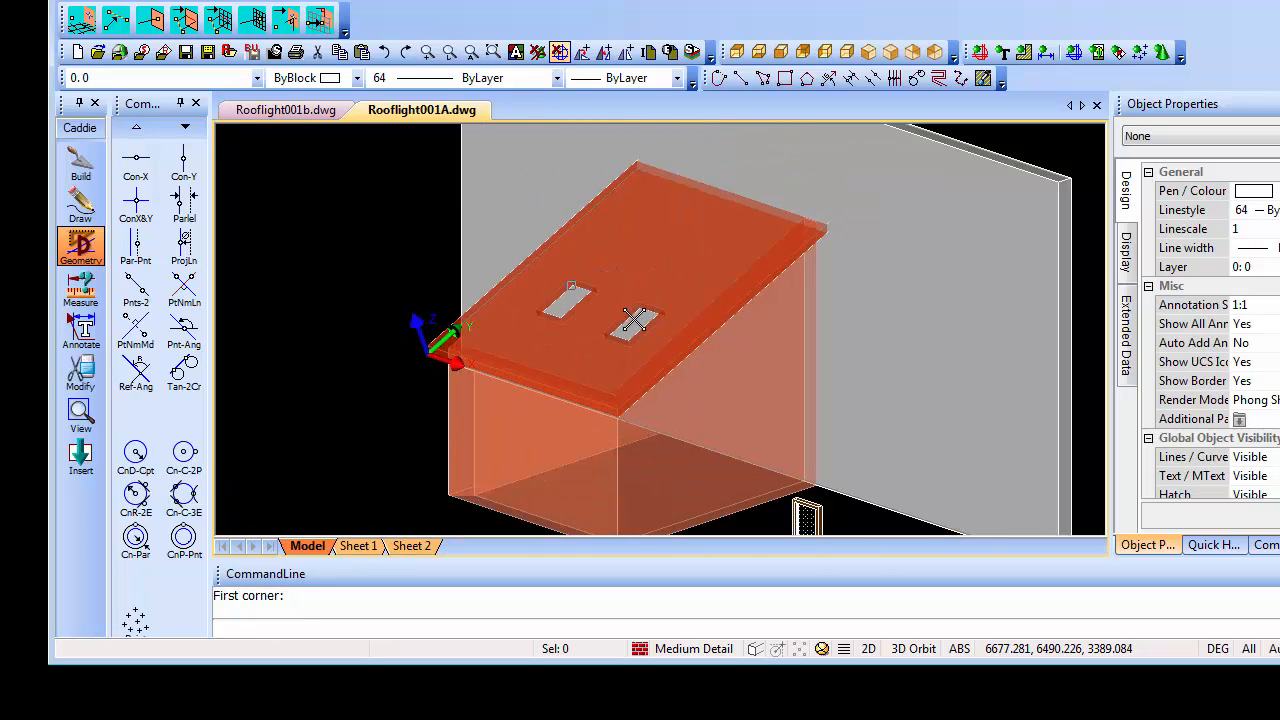
pyautogui.moveTo(677, 371); pyautogui.dragTo(563, 357, button='middle')
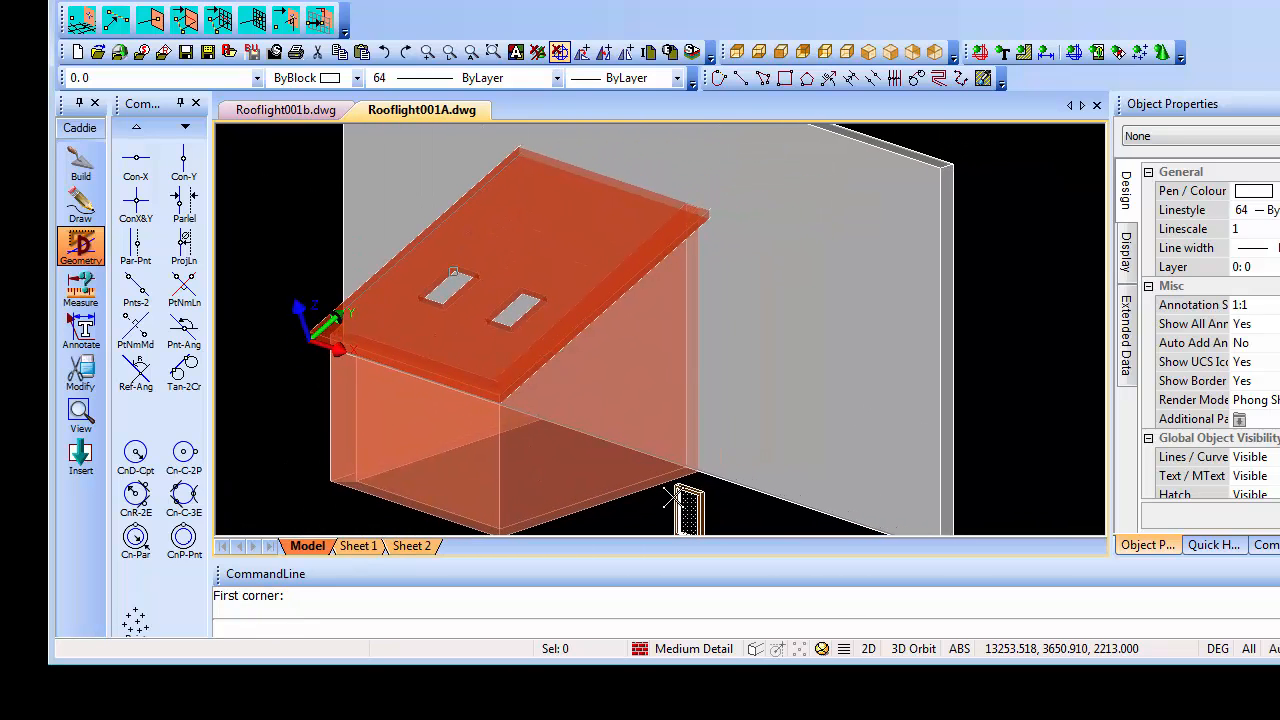
pyautogui.moveTo(700, 476); pyautogui.dragTo(692, 438, button='middle')
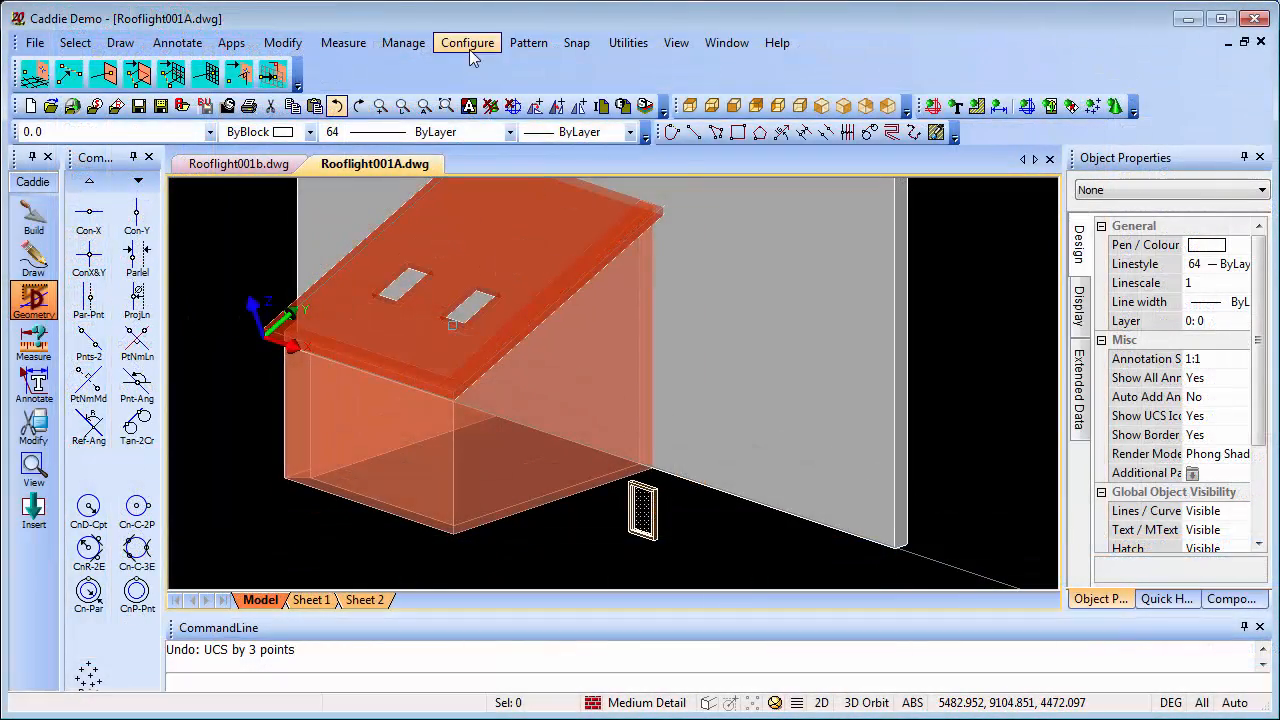
# Reset the UCS to World for copying the free-standing window
pyautogui.click(403, 42)
pyautogui.moveTo(433, 112)
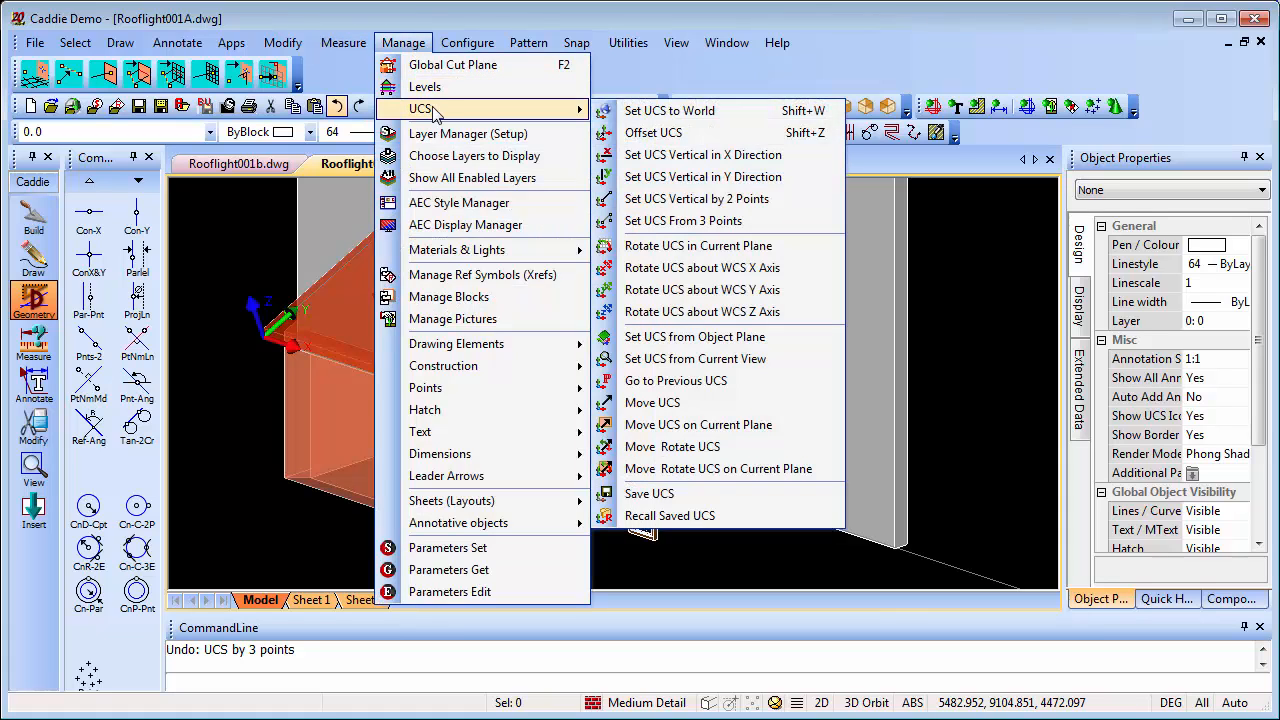
pyautogui.click(665, 110)
# Copy the free-standing 600 by 900 window to the clipboard with its origin at the middle of the frame's bottom edge
pyautogui.scroll(5, 657, 530)
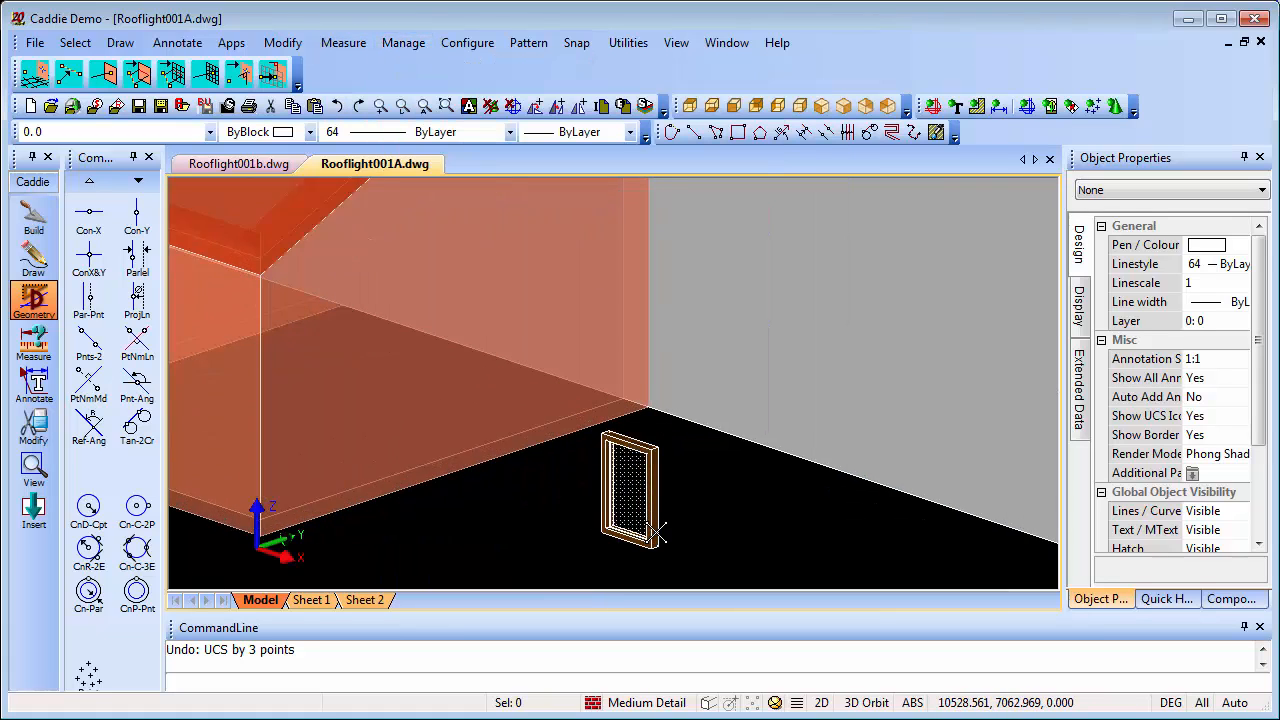
pyautogui.click(620, 480)
pyautogui.rightClick(645, 430)
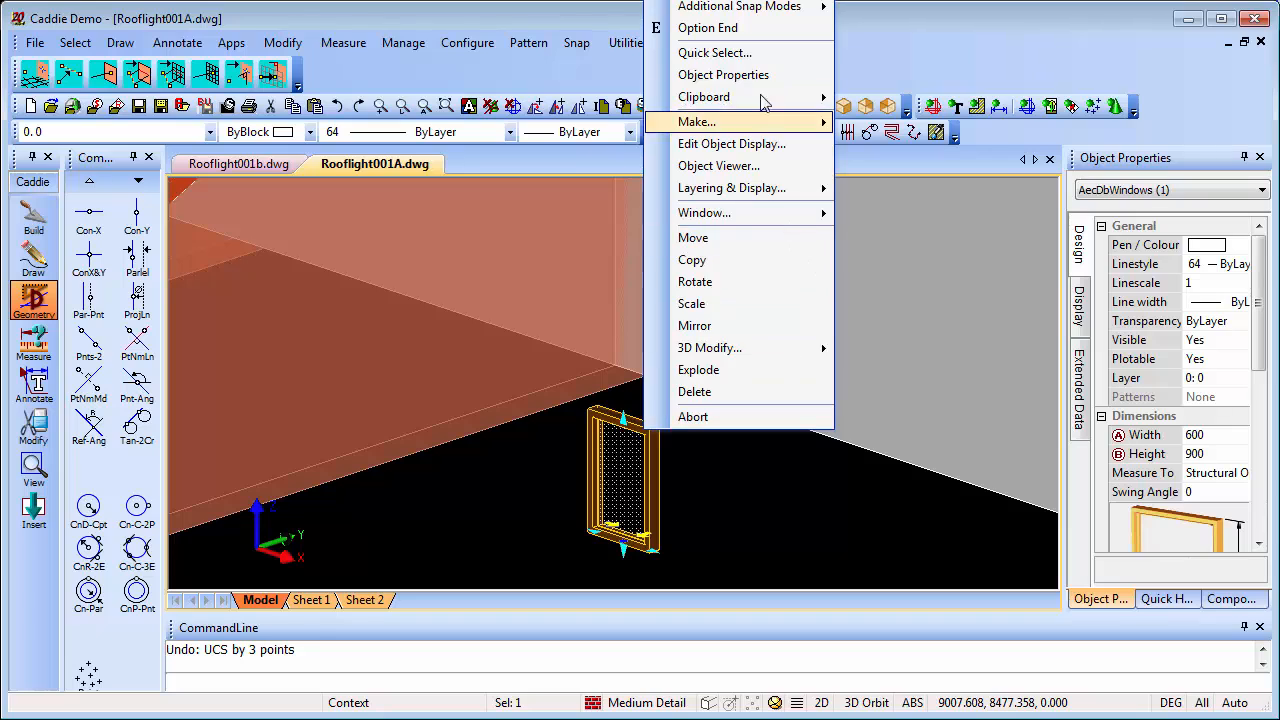
pyautogui.moveTo(769, 101)
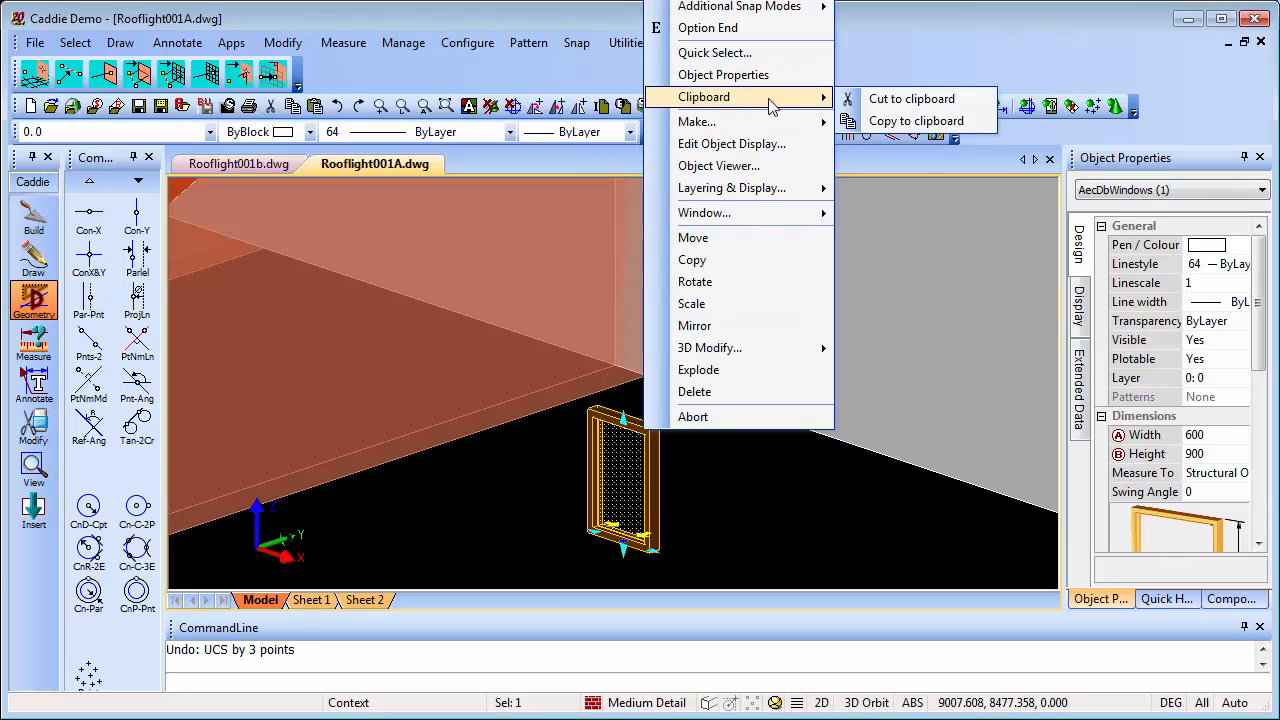
pyautogui.click(928, 121)
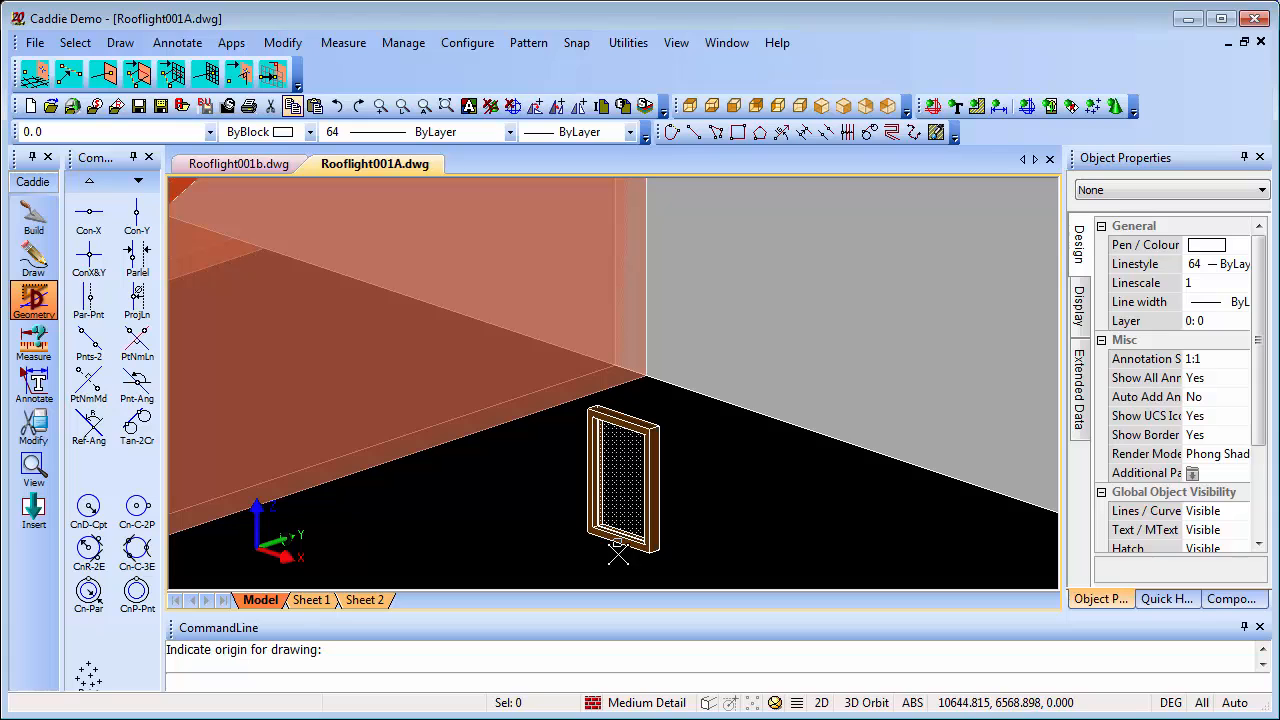
# Set the UCS from three points on the right-hand opening: origin and X along its lower underside edge, third point through the slab thickness
pyautogui.scroll(-1, 541, 414)
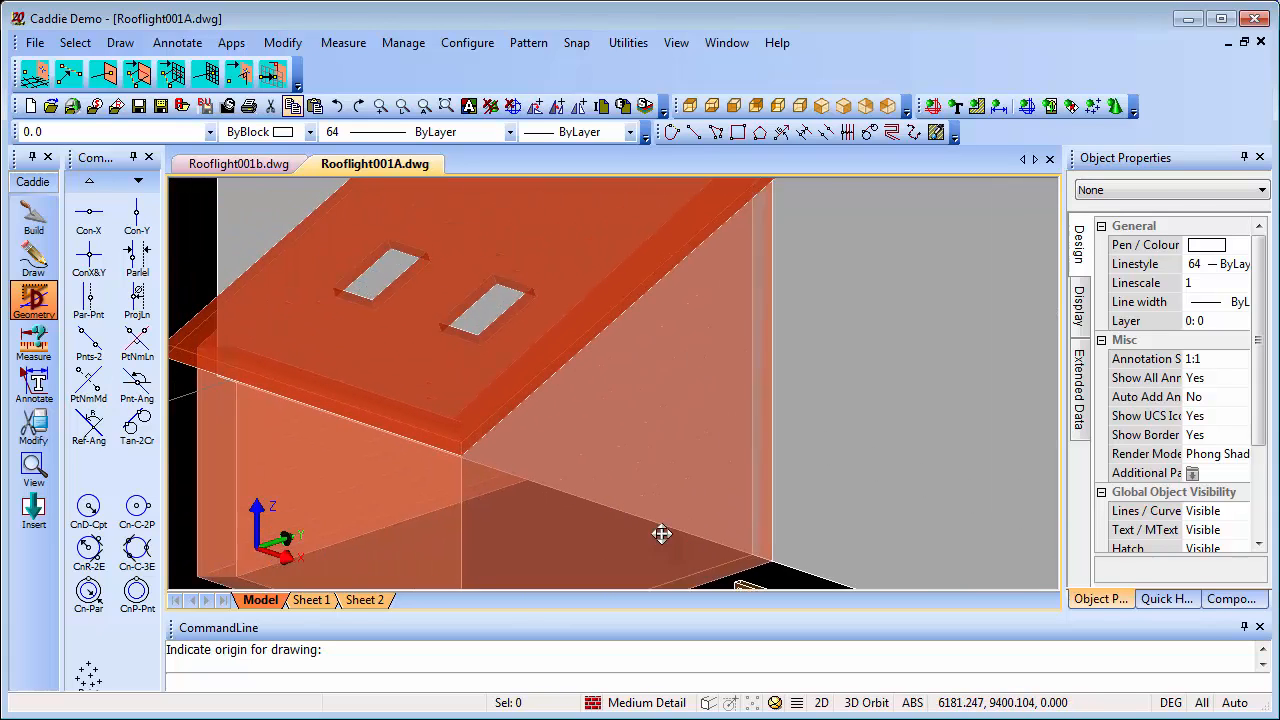
pyautogui.scroll(5, 470, 335)
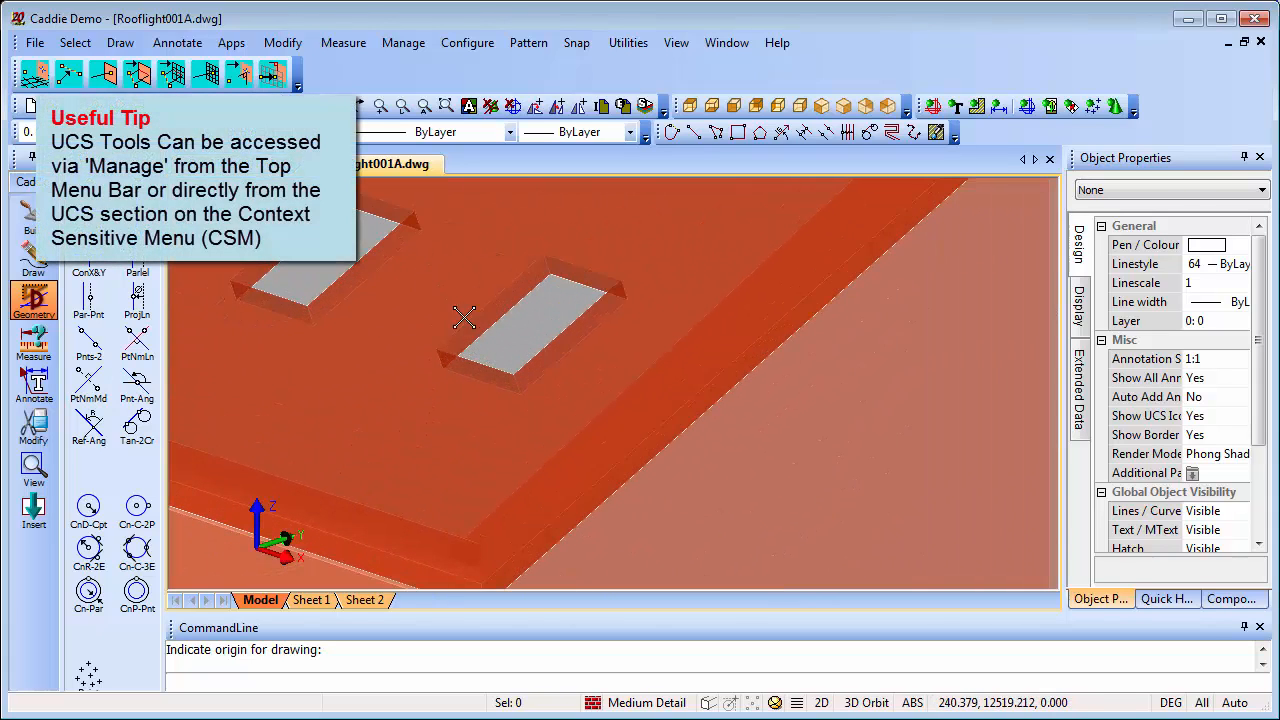
pyautogui.click(403, 42)
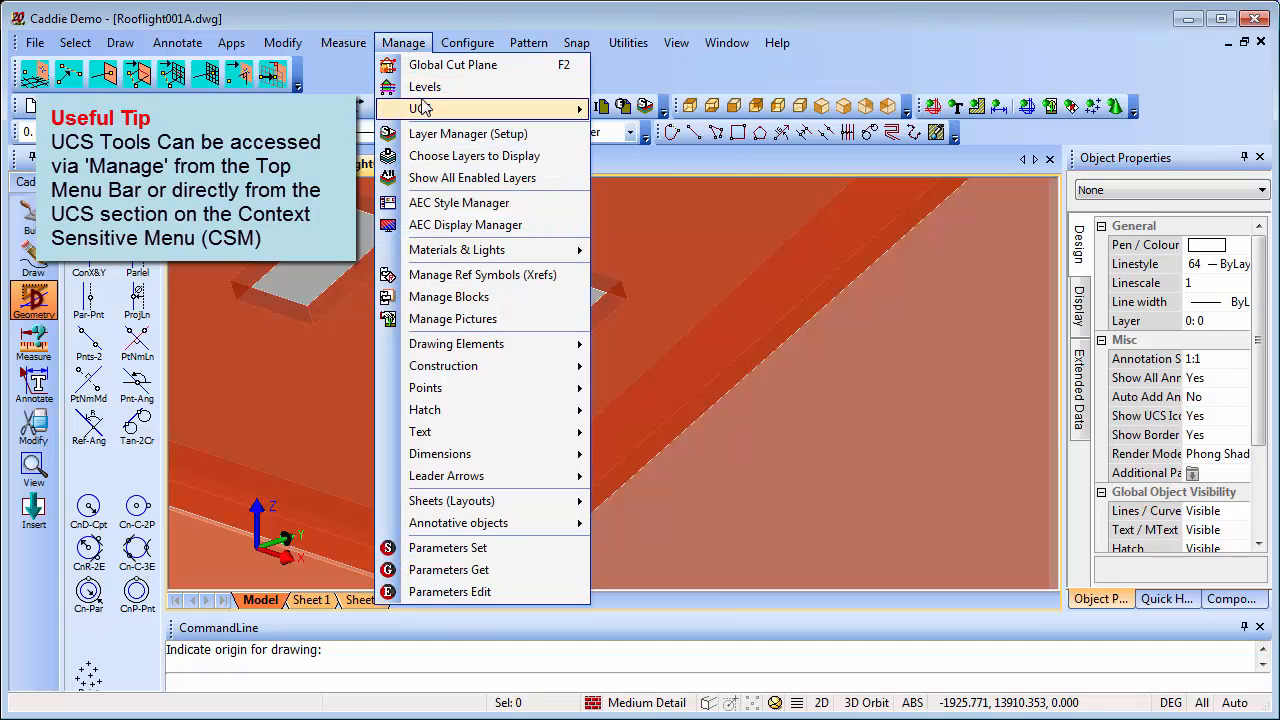
pyautogui.moveTo(424, 108)
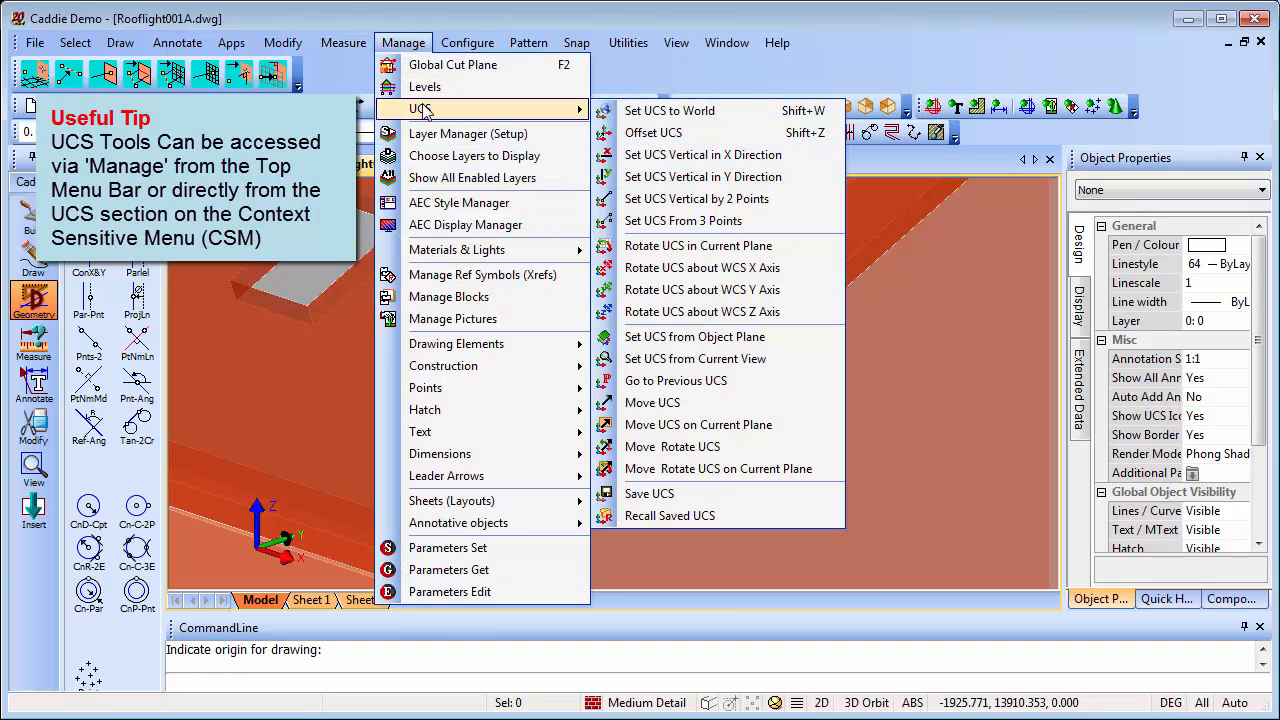
pyautogui.click(732, 222)
pyautogui.scroll(2, 521, 395)
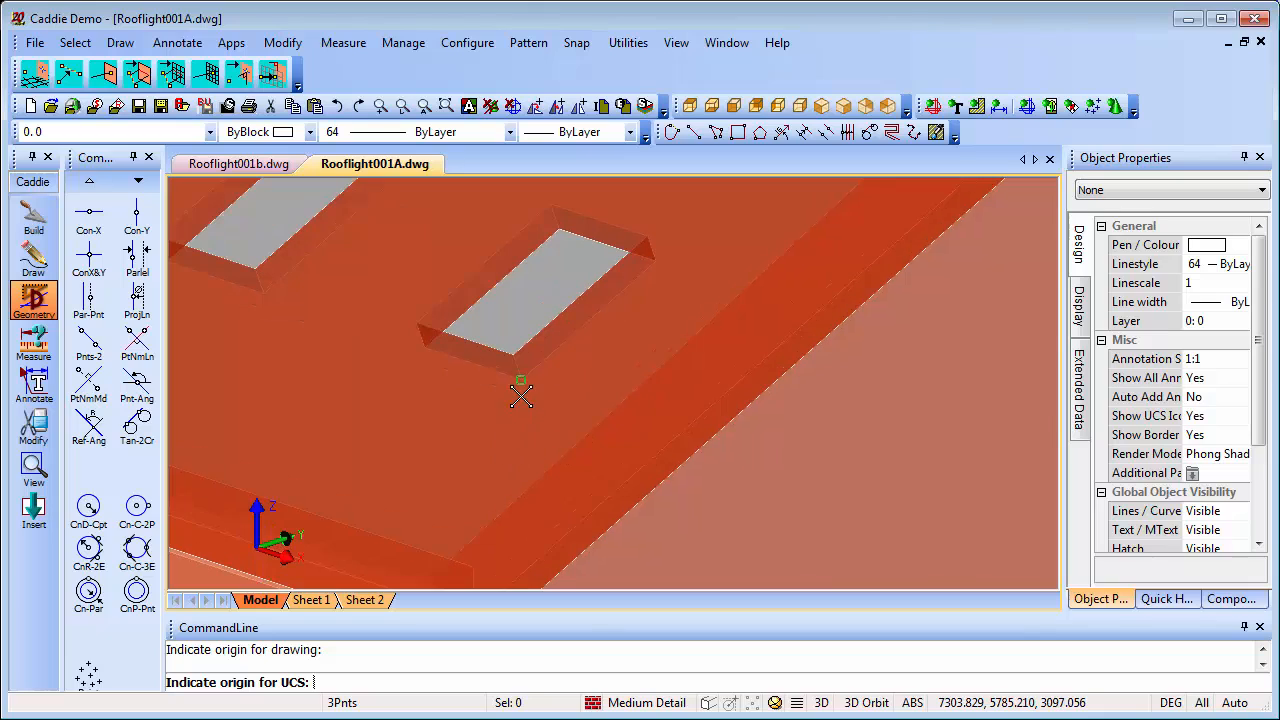
pyautogui.click(521, 395)
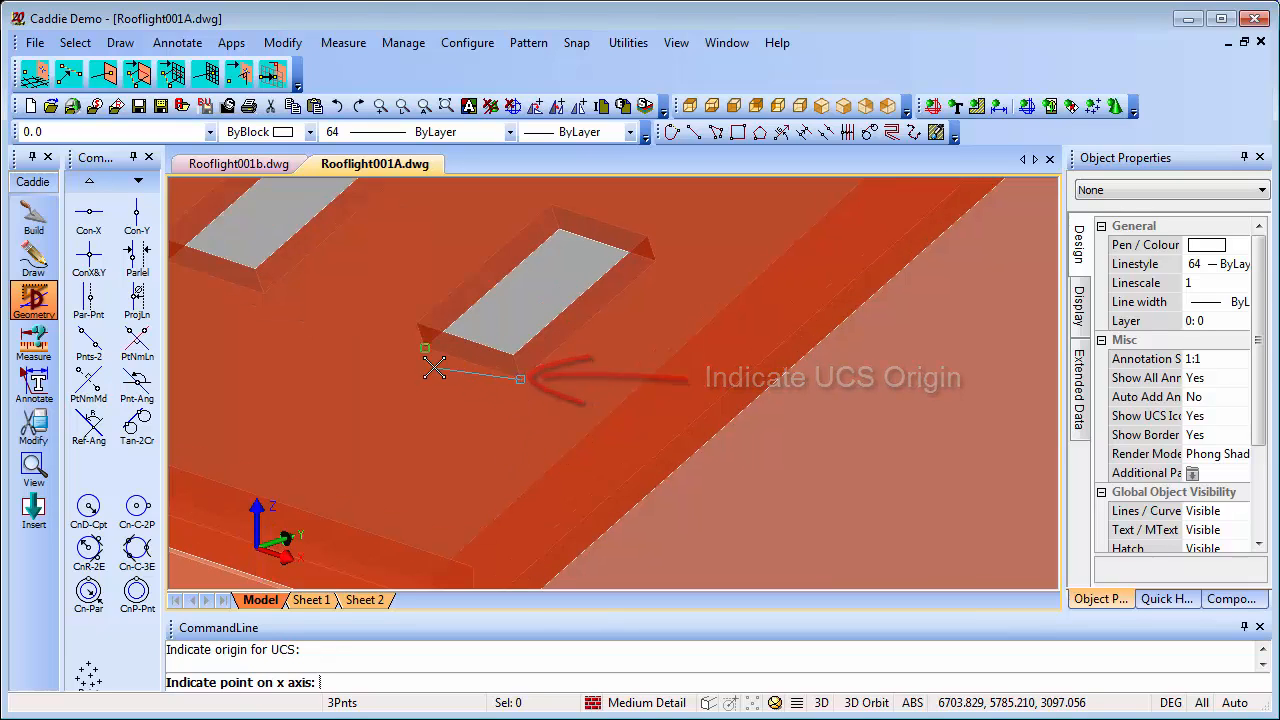
pyautogui.click(424, 347)
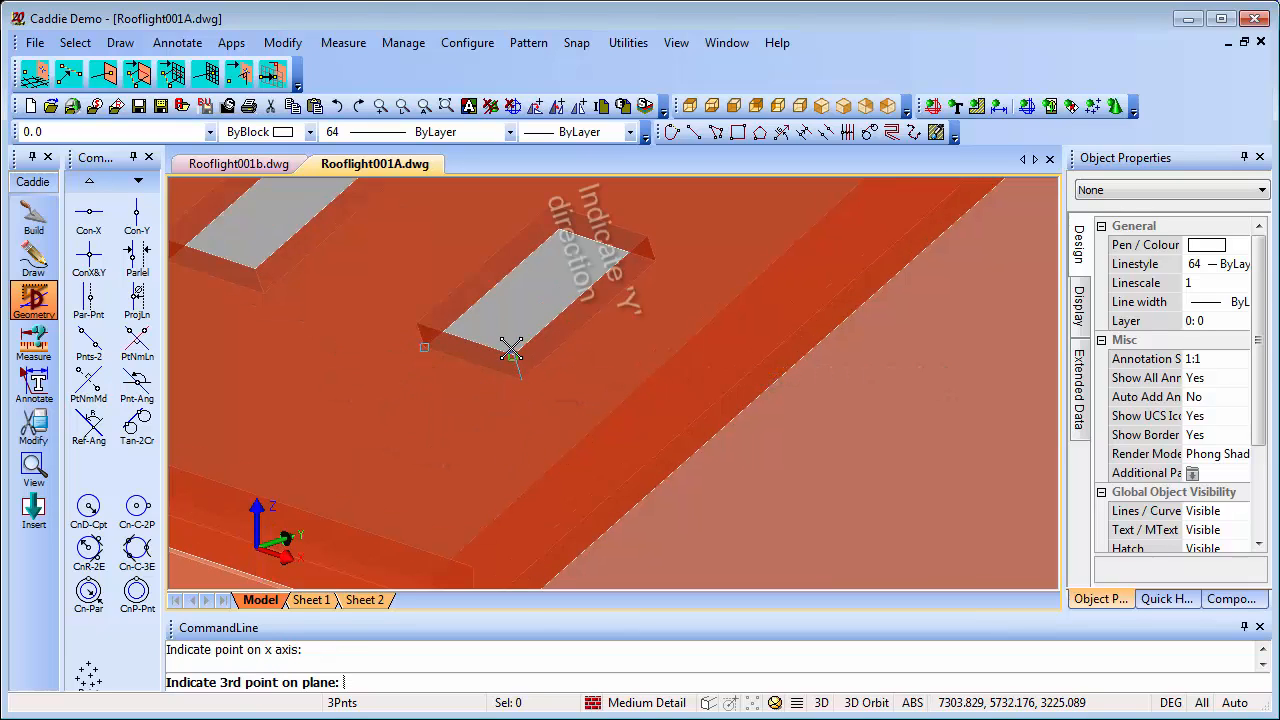
pyautogui.click(513, 352)
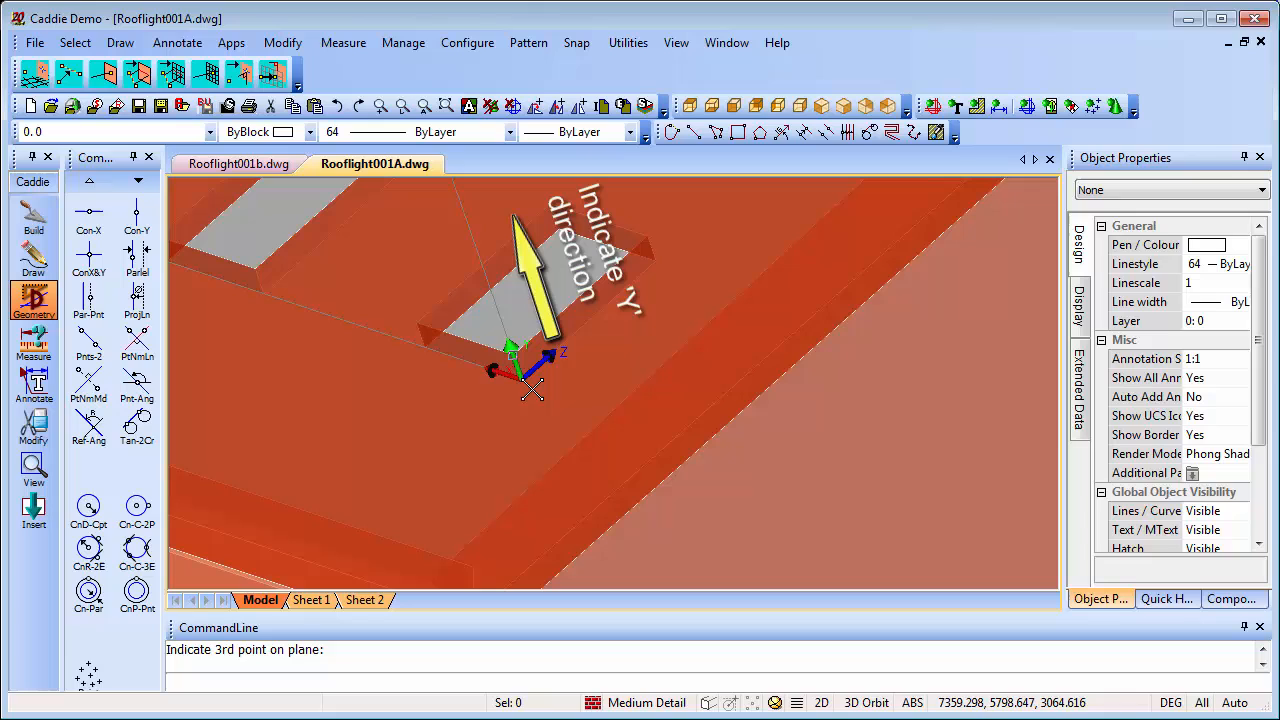
# Paste the copied window into the right-hand roof opening at the midpoint of its lower underside edge
pyautogui.rightClick(651, 307)
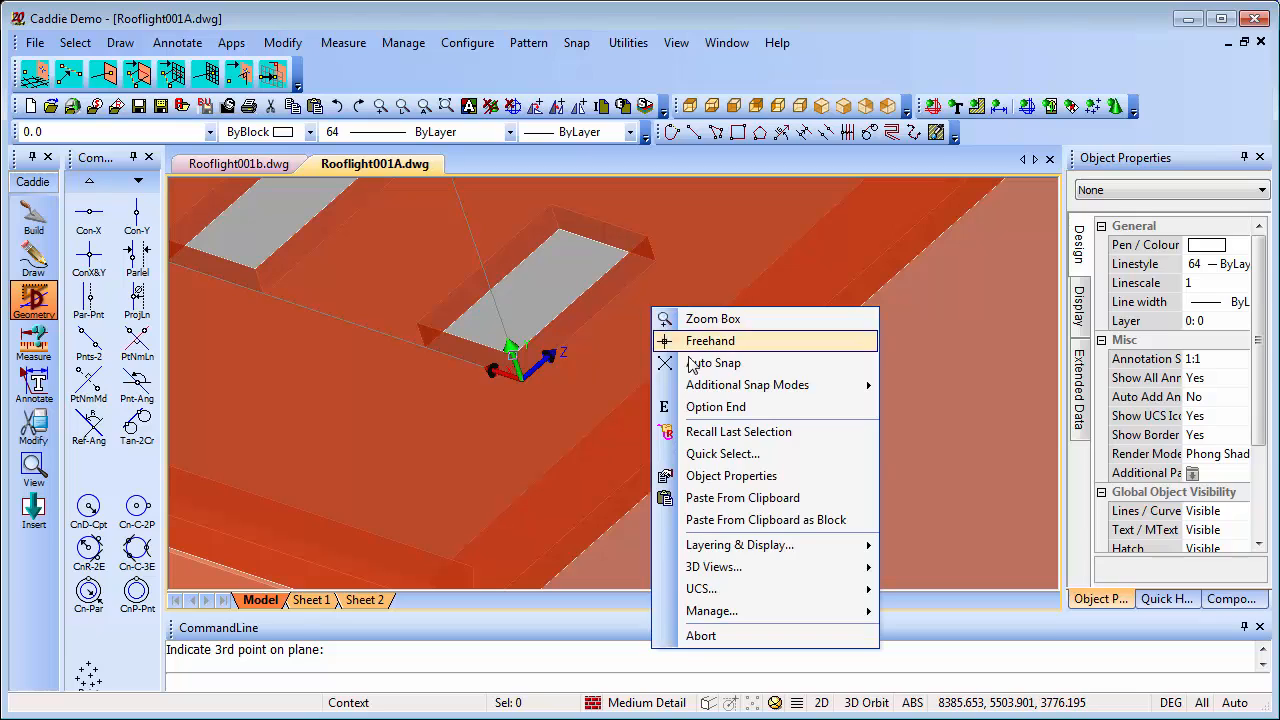
pyautogui.click(762, 497)
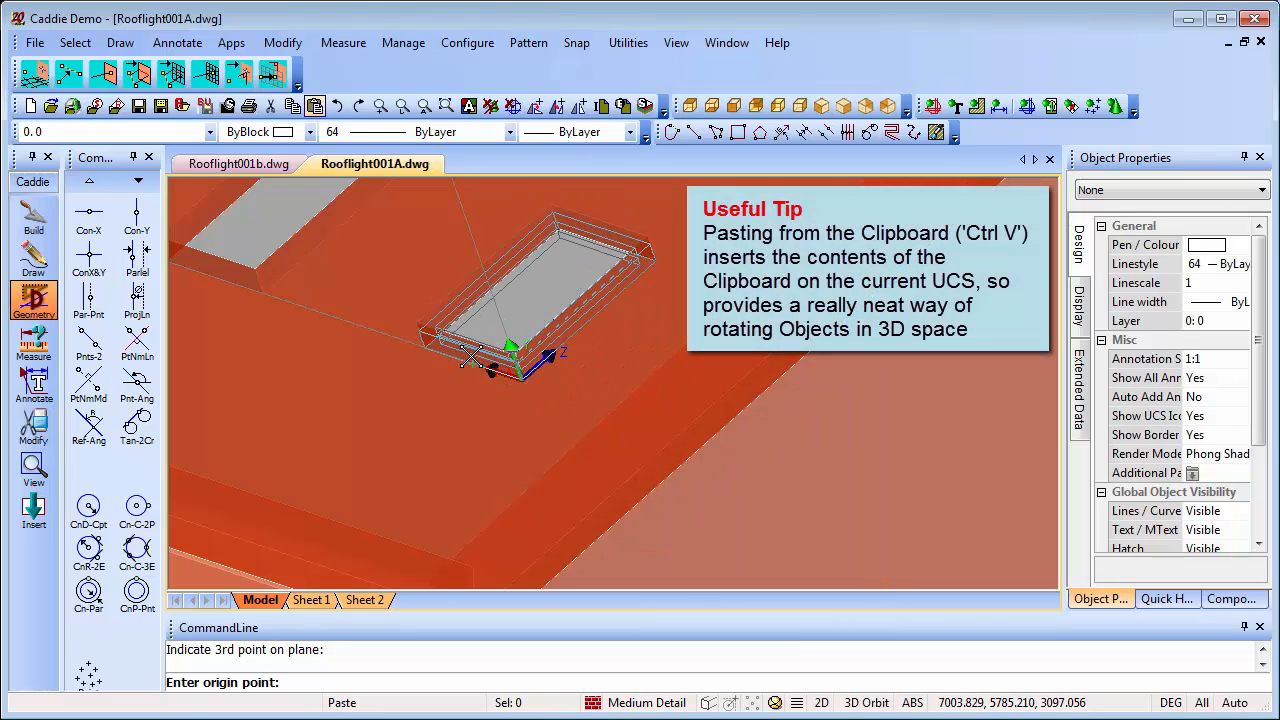
pyautogui.click(470, 356)
pyautogui.press('Escape')
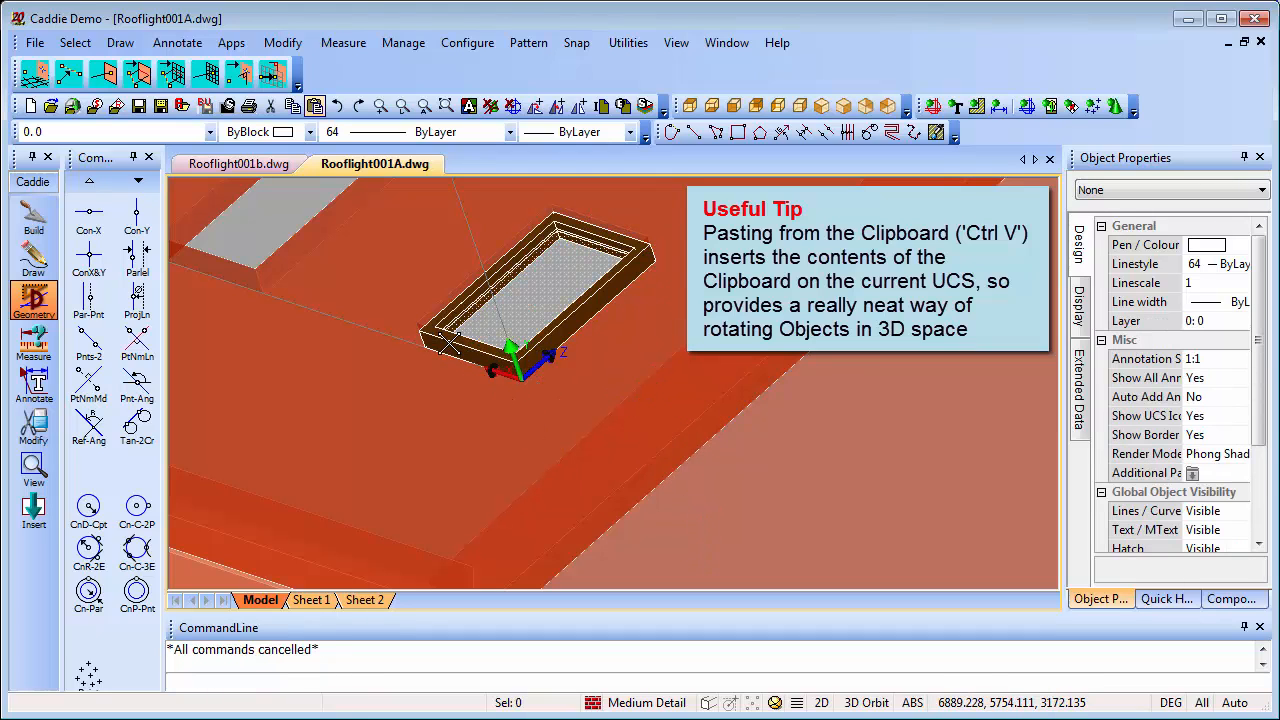
# Paste a second copy of the window into the left-hand roof opening at the midpoint of its lower underside edge
pyautogui.rightClick(355, 340)
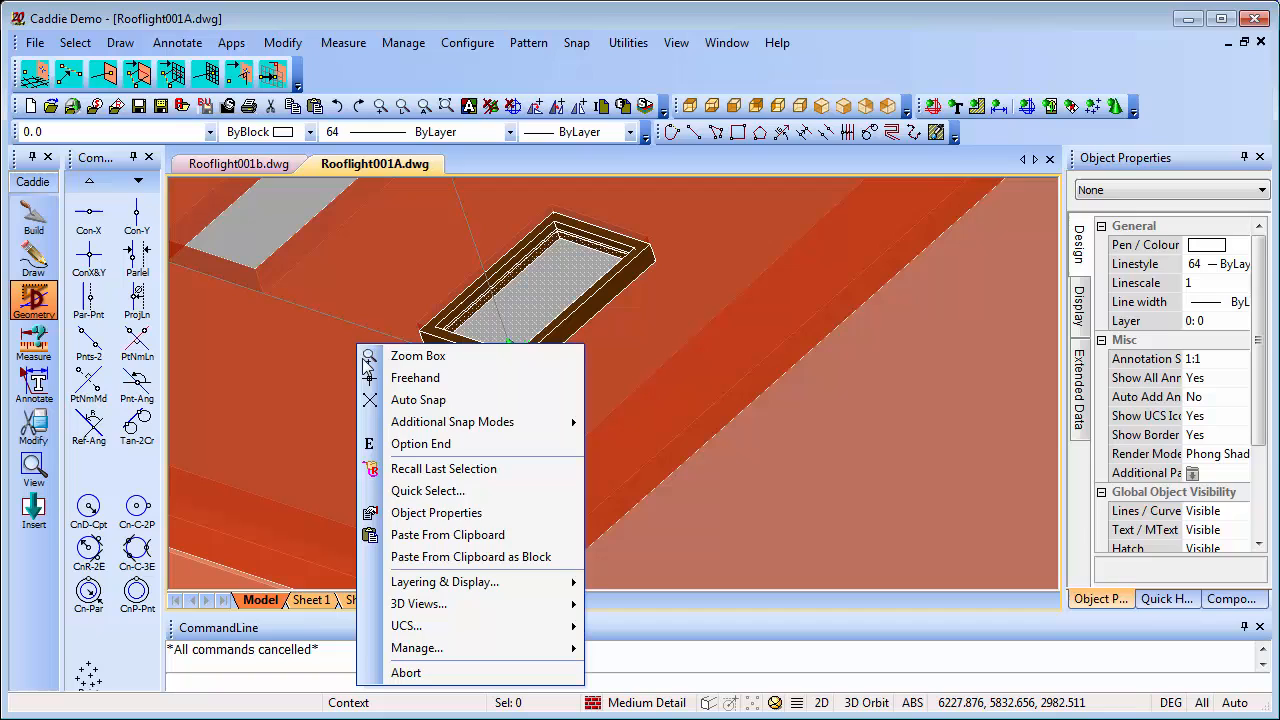
pyautogui.click(487, 535)
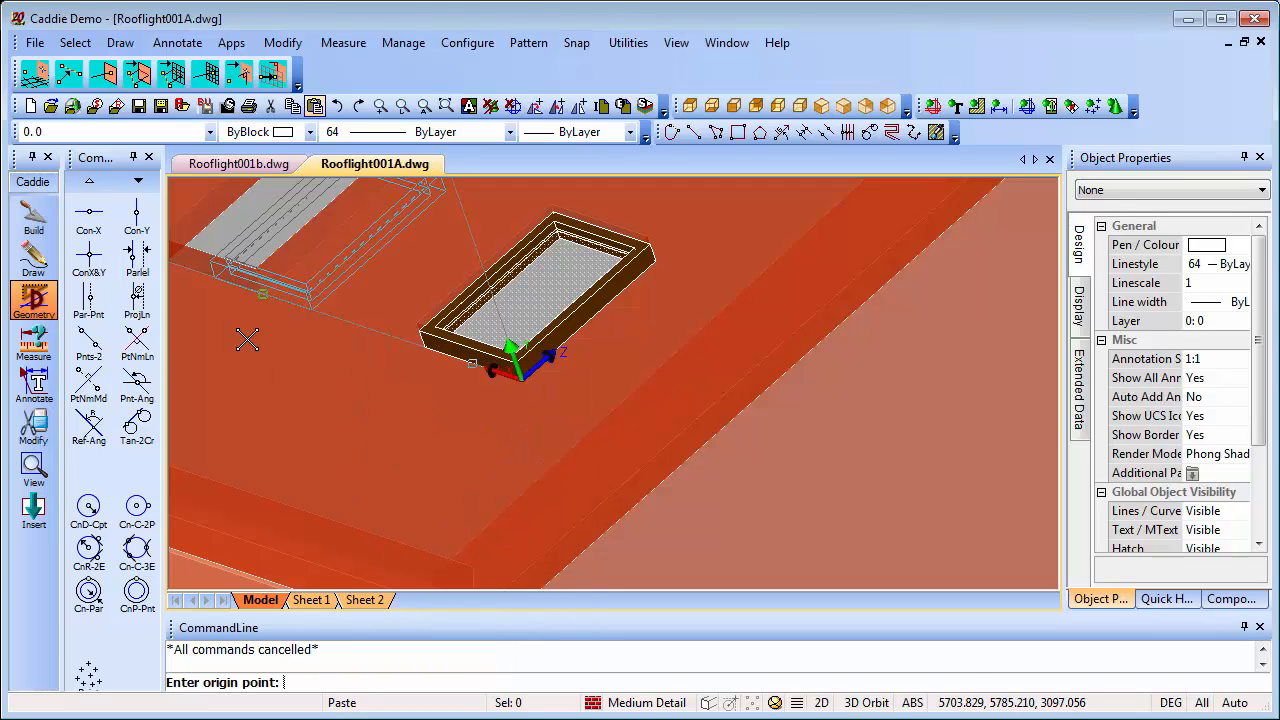
pyautogui.click(196, 281)
pyautogui.press('Escape')
# Orbit the model to show both rooflights and return the UCS to World
pyautogui.scroll(-2, 513, 440)
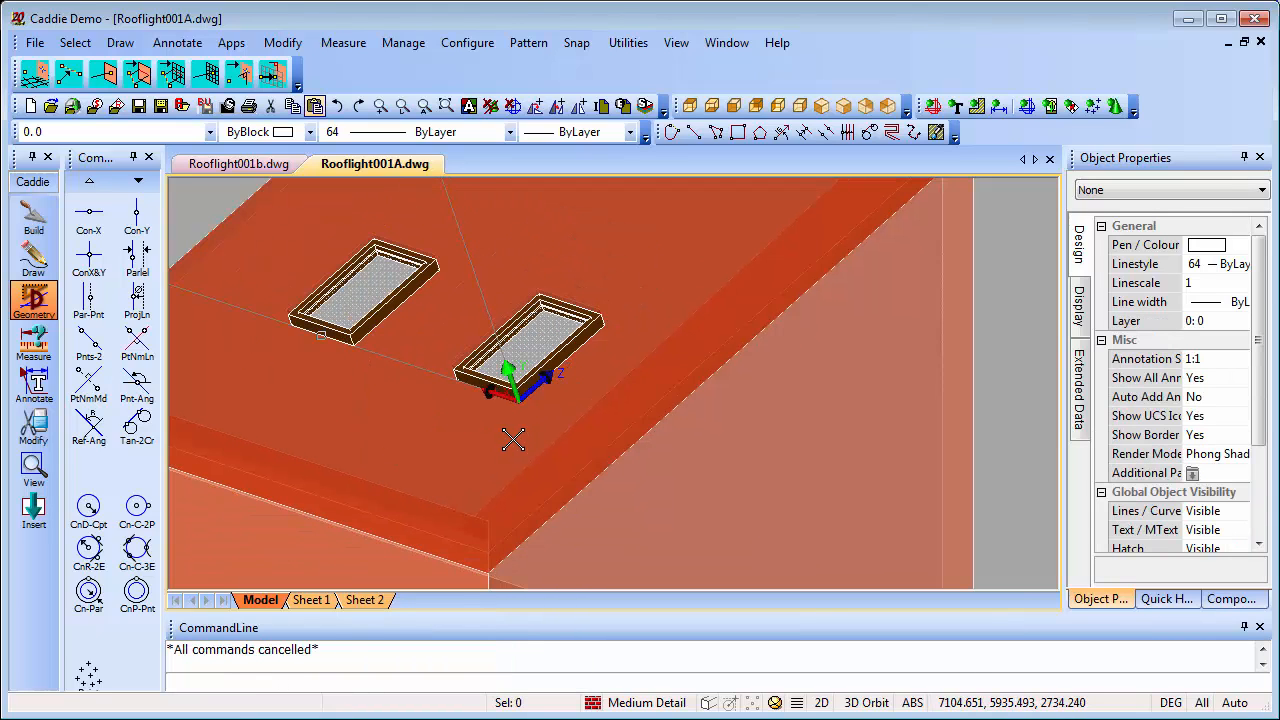
pyautogui.keyDown('shift'); pyautogui.moveTo(531, 437); pyautogui.dragTo(834, 487, button='middle'); pyautogui.keyUp('shift')
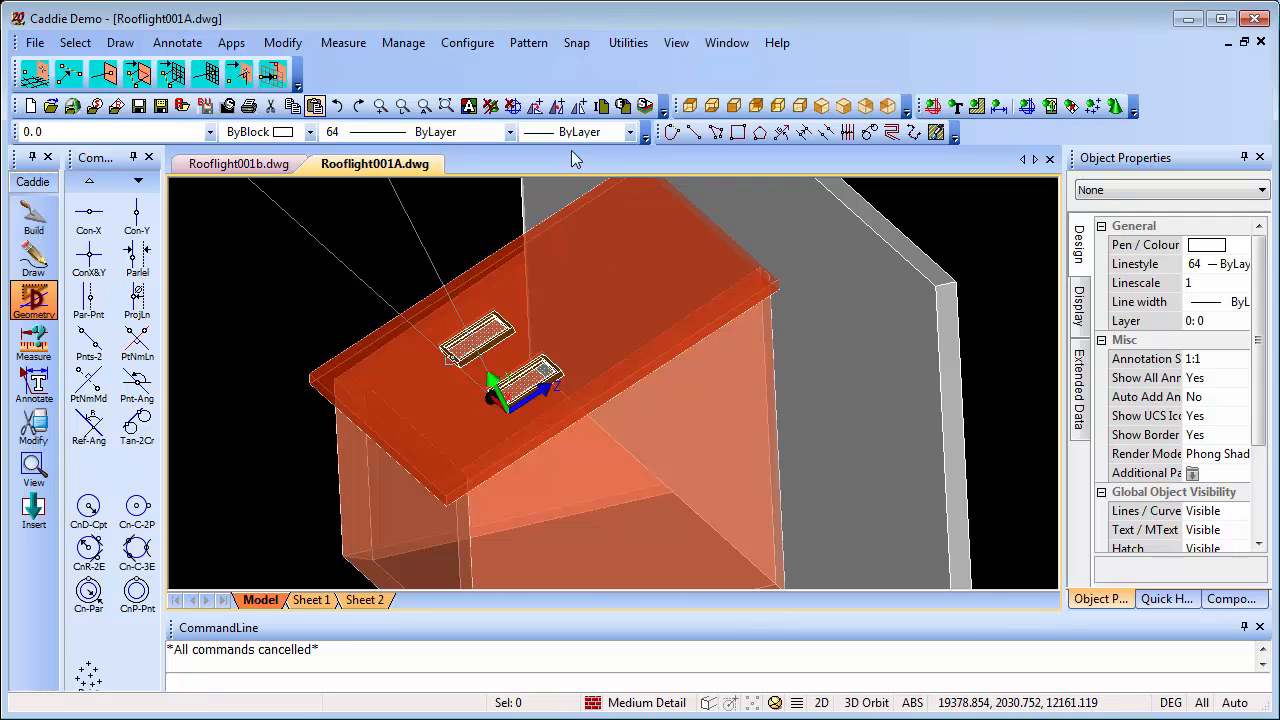
pyautogui.click(412, 44)
pyautogui.moveTo(432, 110)
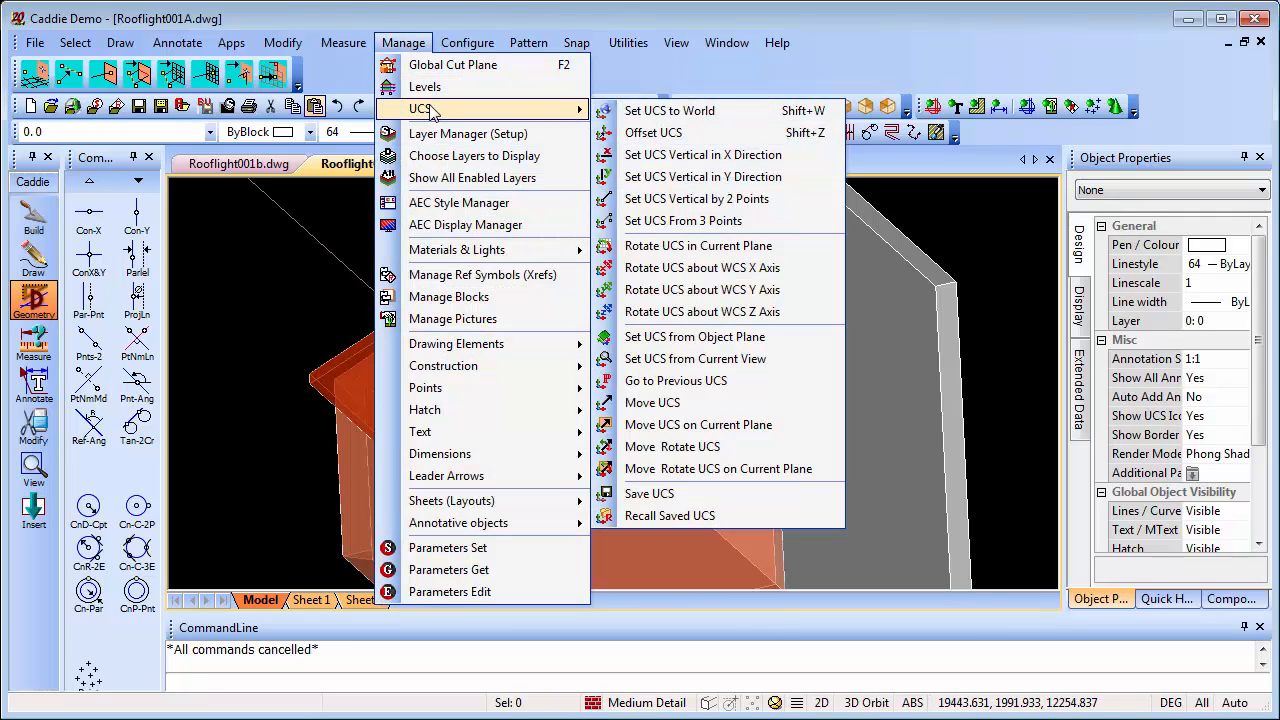
pyautogui.click(670, 112)
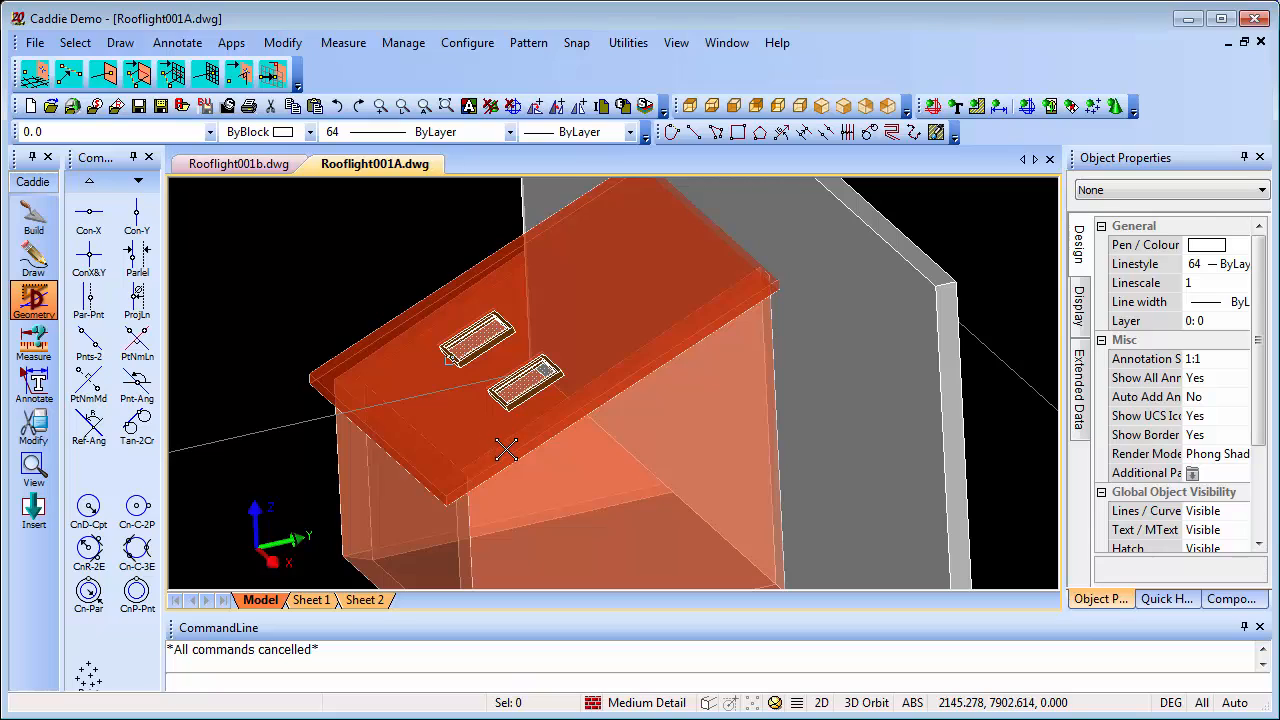